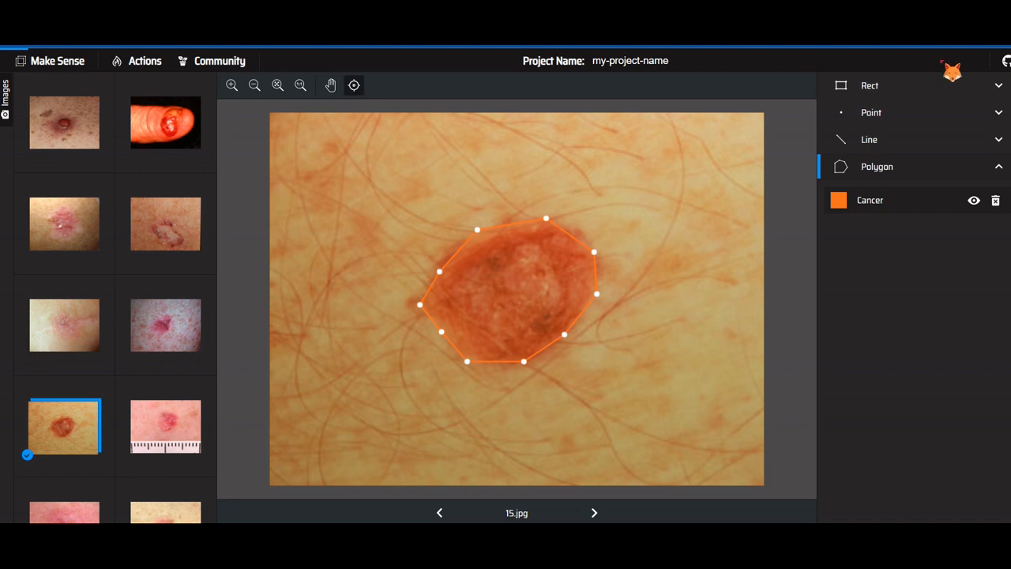
Open the Make Sense website in a new browser tab and get started with a new project
key(ctrl+t)
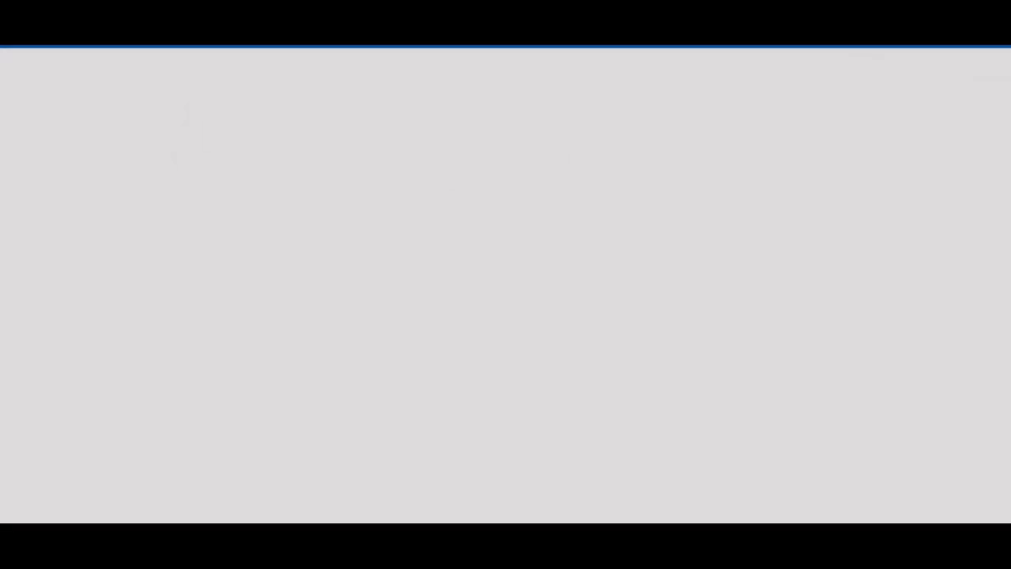
text(make)
key(Return)
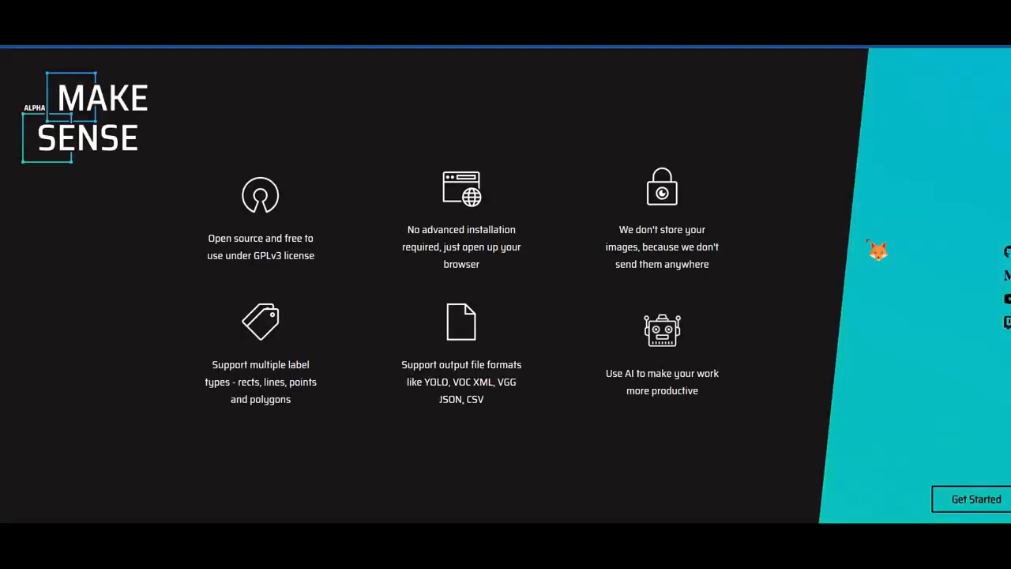
click(987, 498)
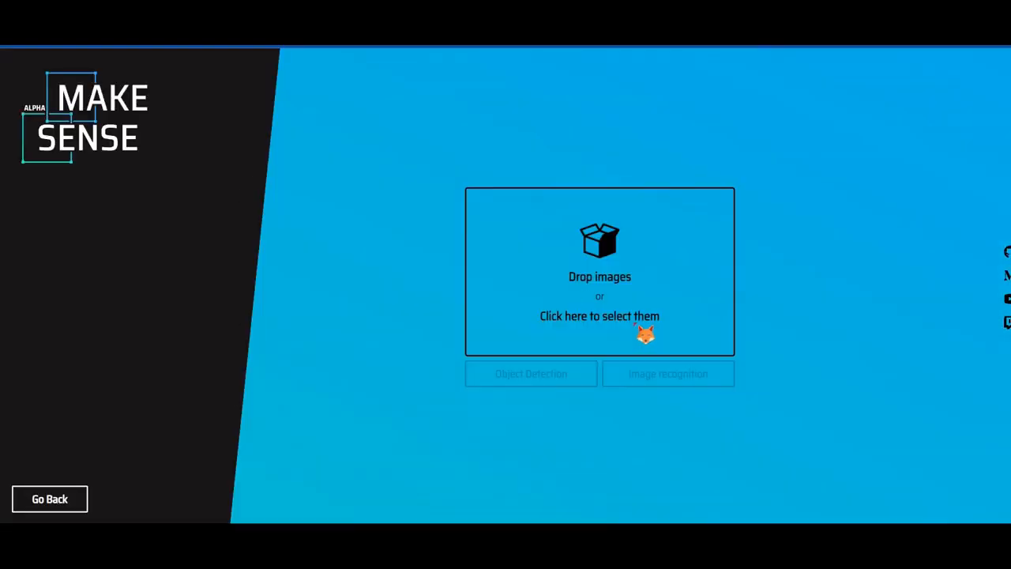
Load all the JPEG lesion images from the folder and set the project up for object detection
click(589, 295)
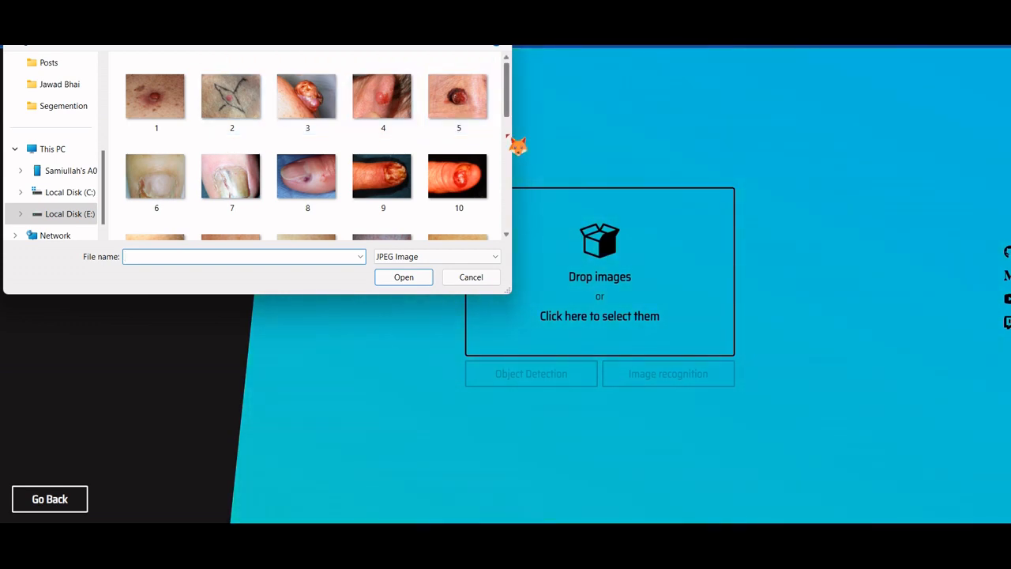
scroll(507, 138, down, 5)
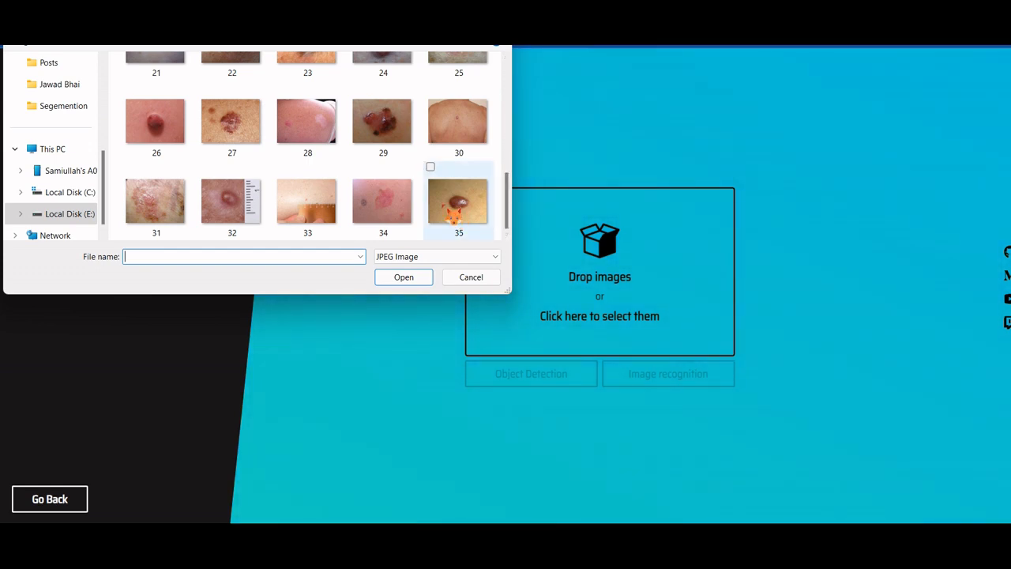
click(319, 150)
key(ctrl+a)
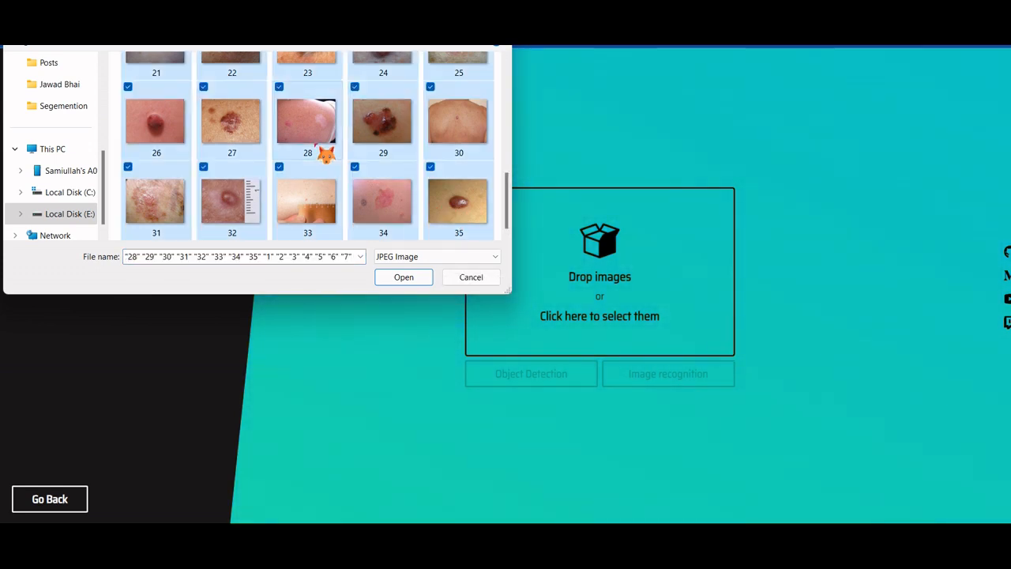
click(403, 281)
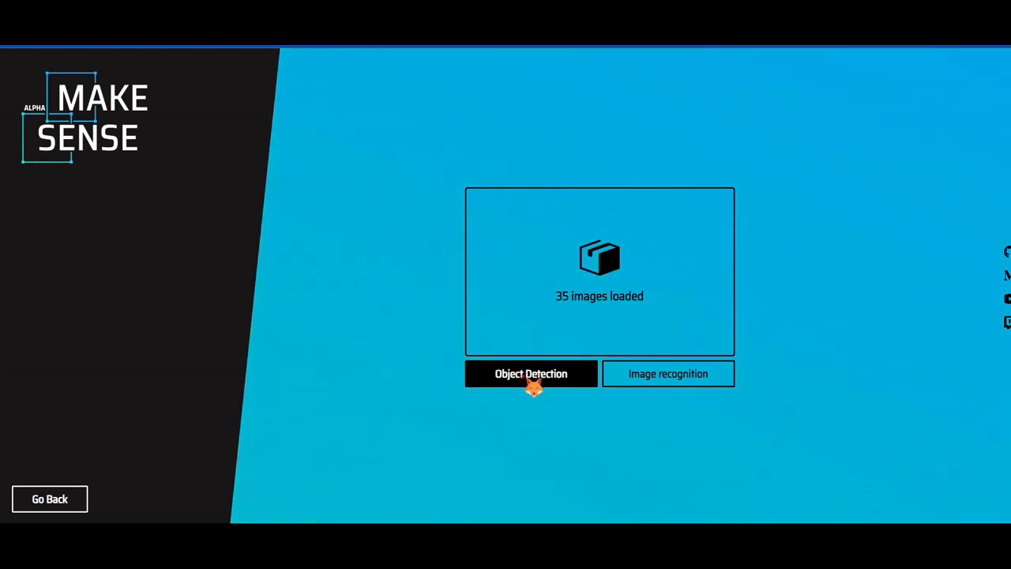
click(533, 386)
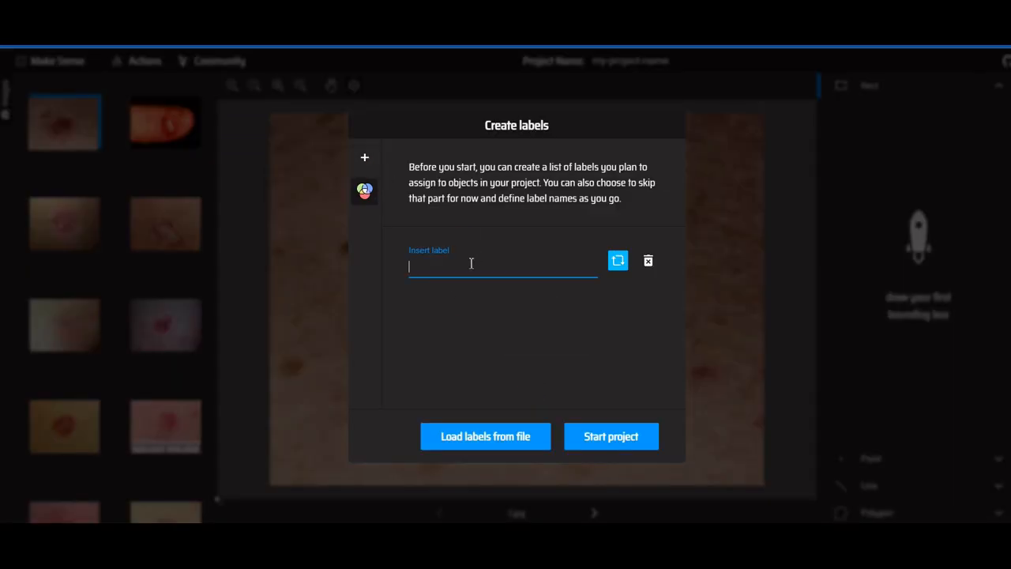
Create the labels "Cancer benign" and "Cancer Malignant" and start the project
text(Cancer benign)
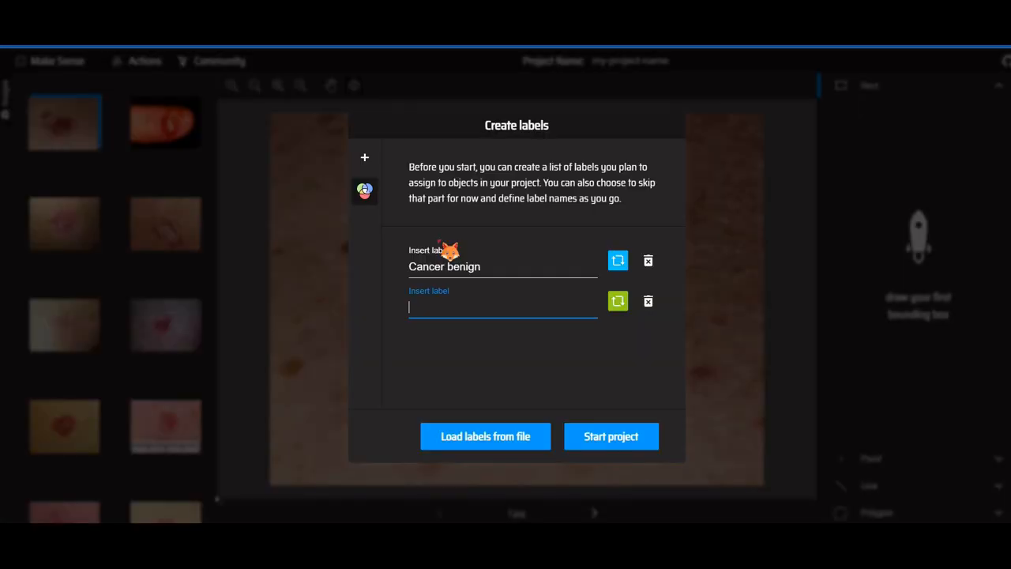
text(Cancer Malignanyt)
key(BackSpace)
text(t)
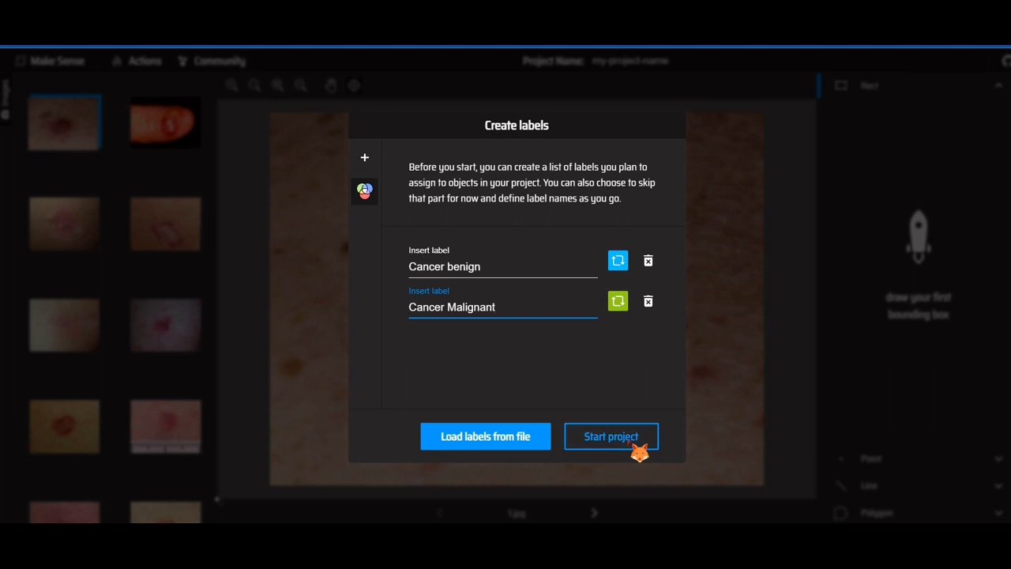
click(632, 445)
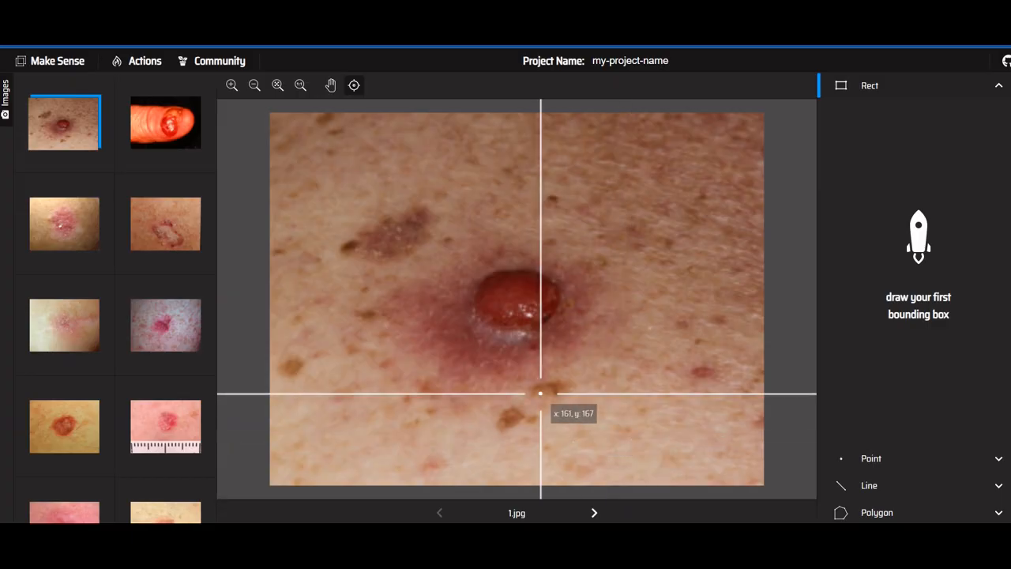
Rename the project as "cancer"
click(670, 61)
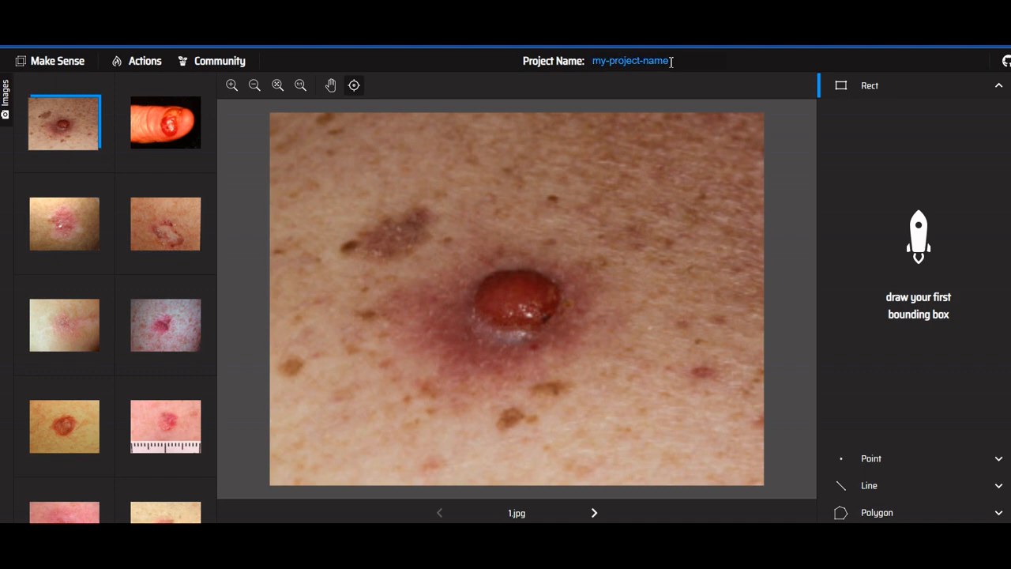
key(BackSpace)
key(BackSpace)
key(BackSpace)
key(BackSpace)
key(BackSpace)
key(BackSpace)
key(BackSpace)
key(BackSpace)
key(BackSpace)
key(BackSpace)
key(BackSpace)
key(BackSpace)
key(BackSpace)
key(BackSpace)
key(BackSpace)
text(cancer)
click(478, 156)
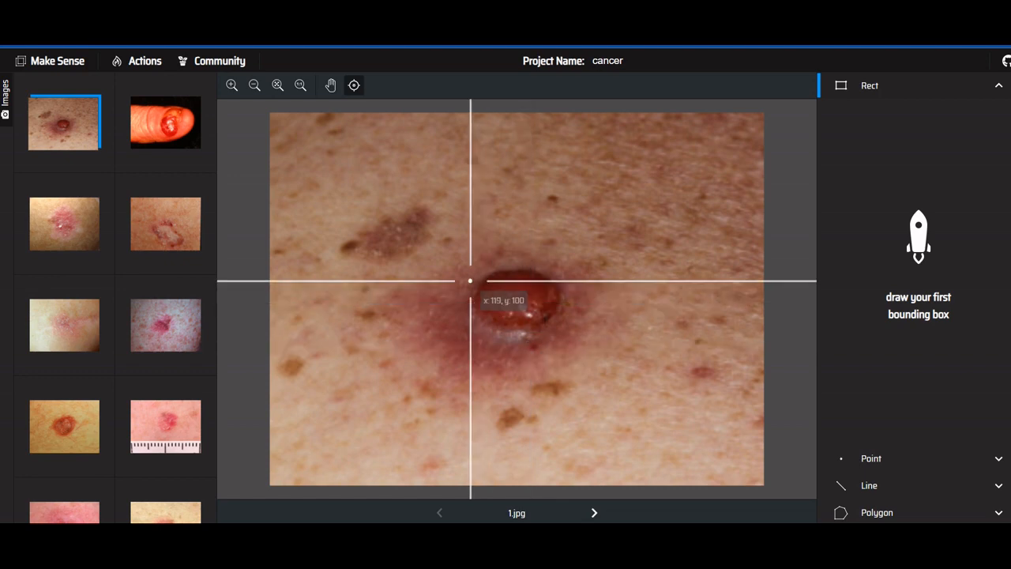
Draw a bounding box around the raised red lesion in 1.jpg and label it Cancer benign
mouse_move(469, 259)
mouse_down()
mouse_move(532, 338)
mouse_move(578, 345)
mouse_up()
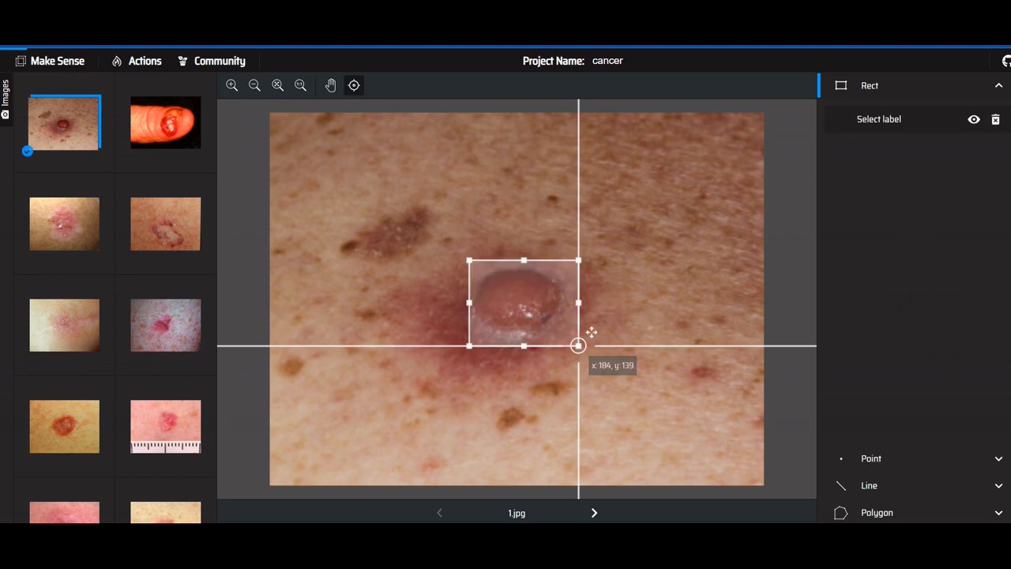
click(883, 125)
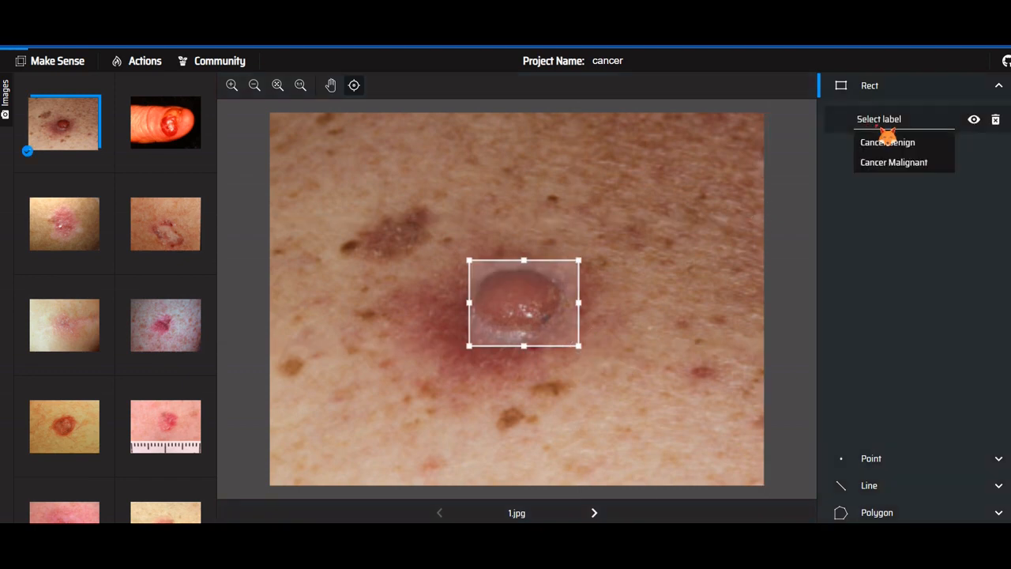
click(909, 150)
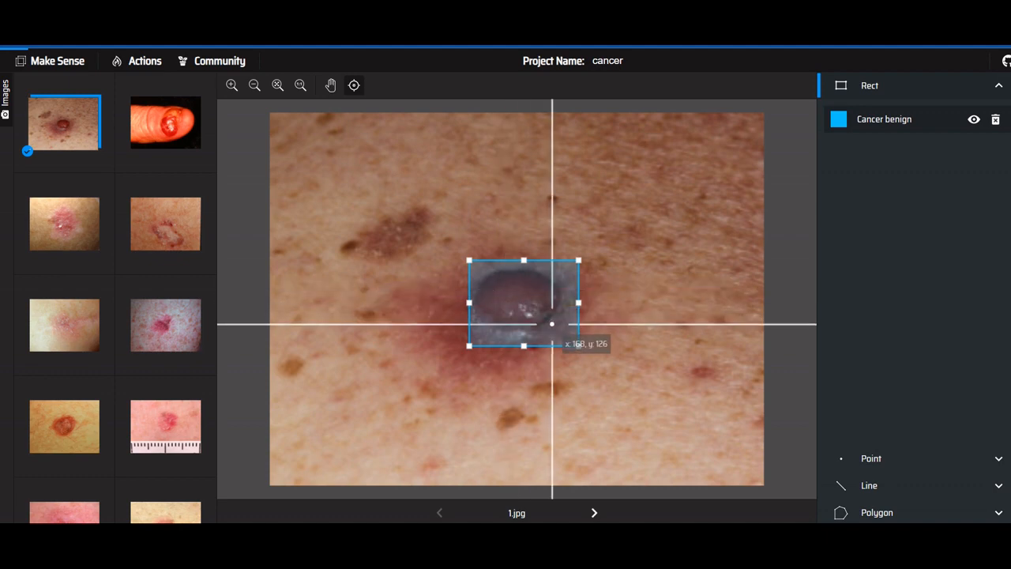
Draw a bounding box around the red lesion on the finger in 10.jpg and label it Cancer Malignant
click(165, 122)
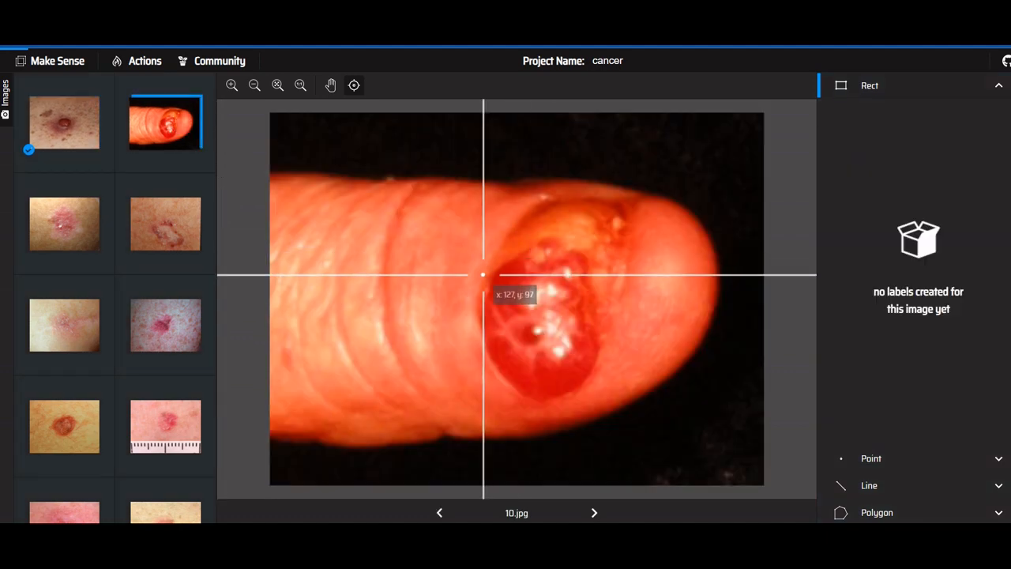
mouse_move(480, 256)
mouse_down()
mouse_move(645, 406)
mouse_move(606, 402)
mouse_up()
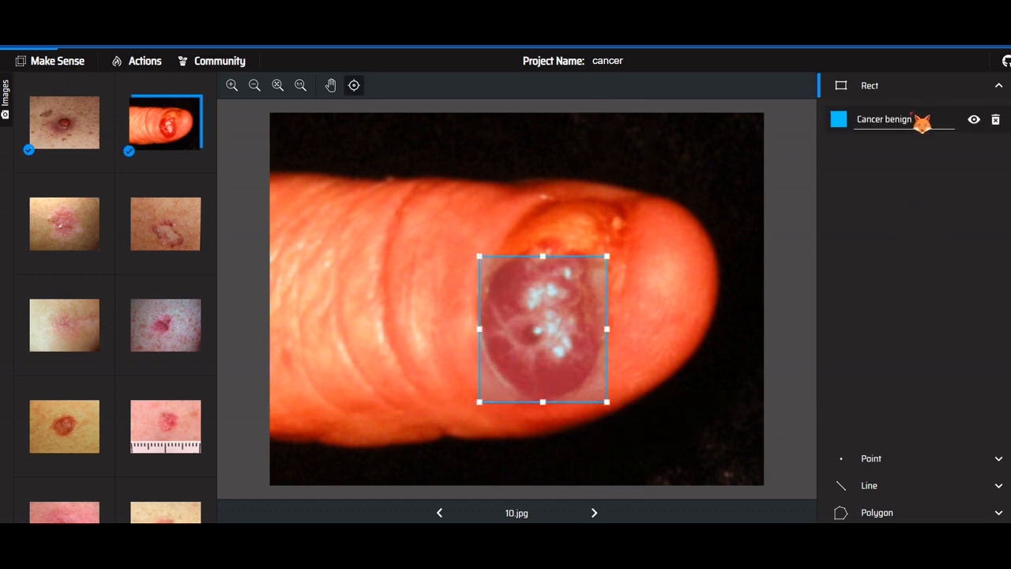
click(916, 119)
click(908, 165)
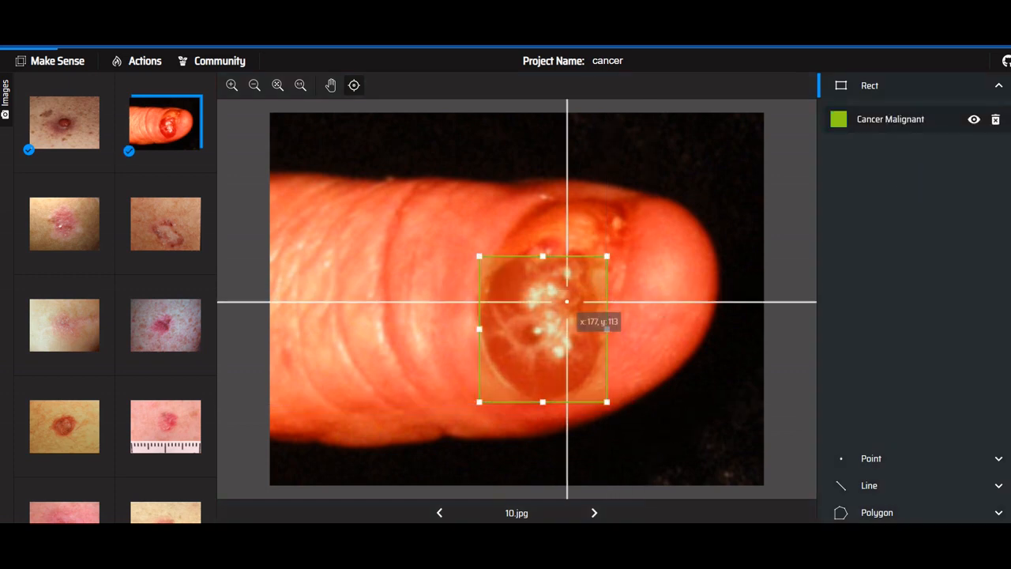
Draw a bounding box around the pink scaly patch in 11.jpg and label it Cancer benign
click(81, 235)
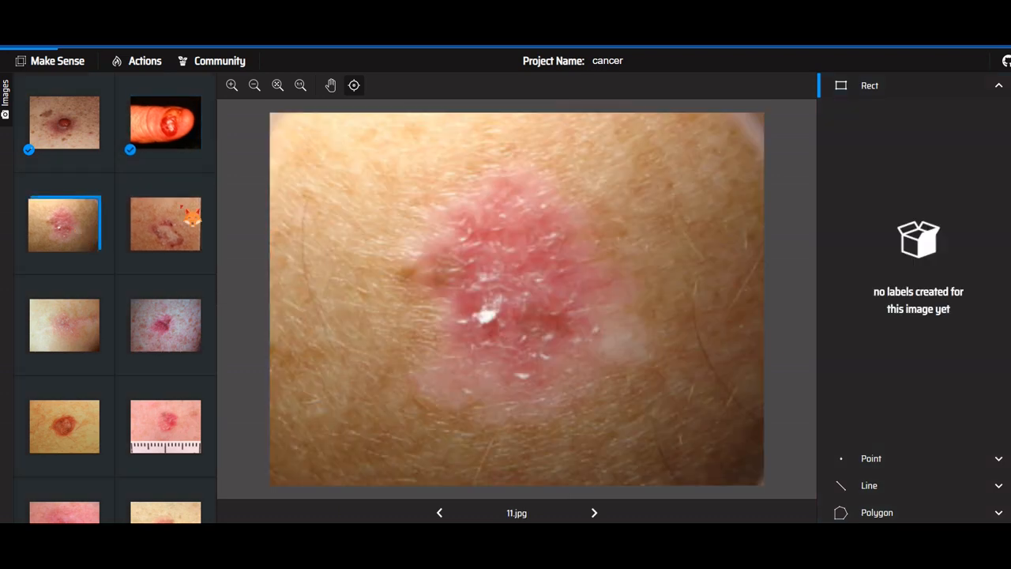
drag(423, 203, 627, 404)
click(900, 123)
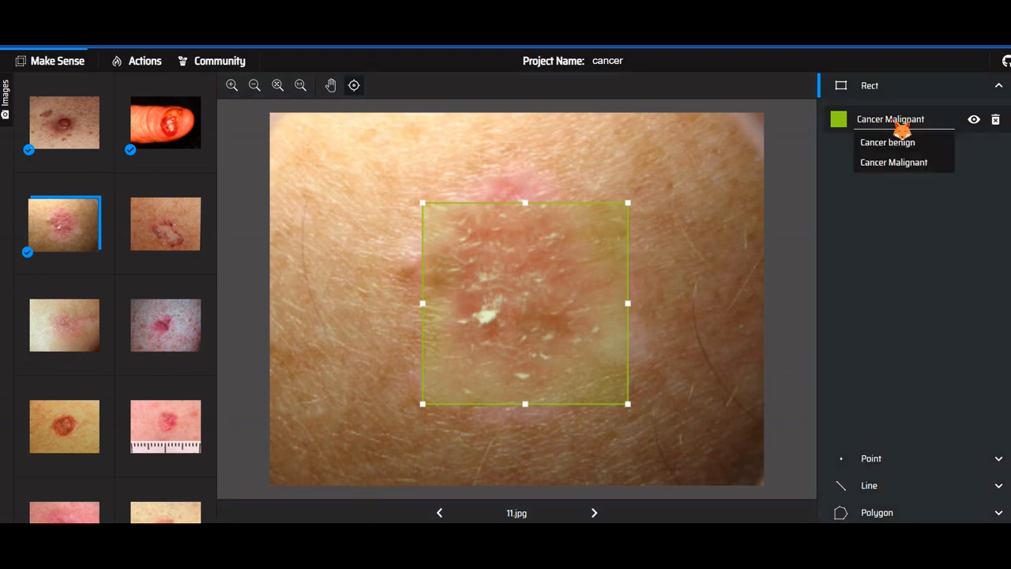
click(893, 143)
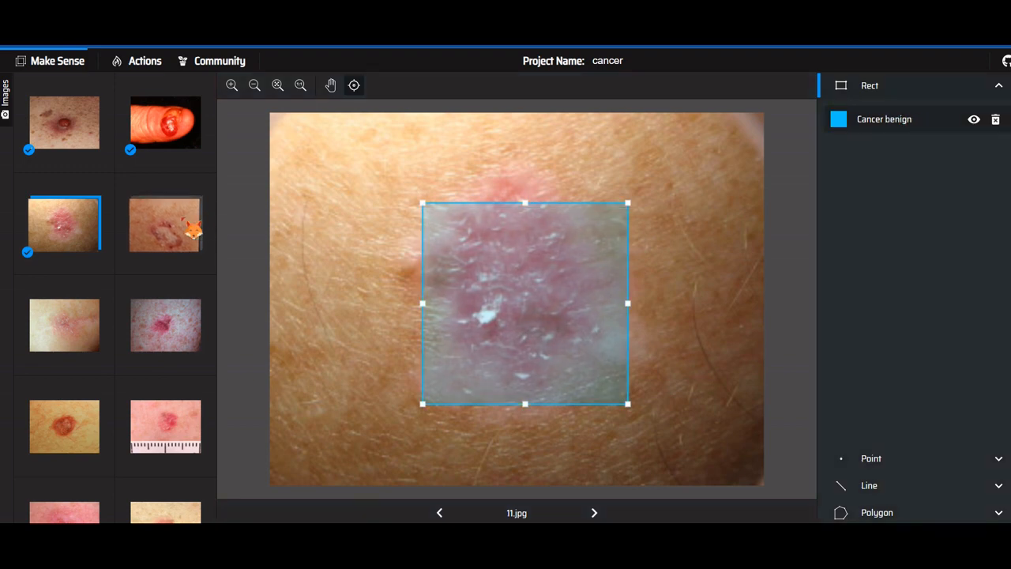
Draw a bounding box around the ring-shaped lesion in 12.jpg and label it Cancer Malignant
click(196, 226)
drag(422, 270, 665, 471)
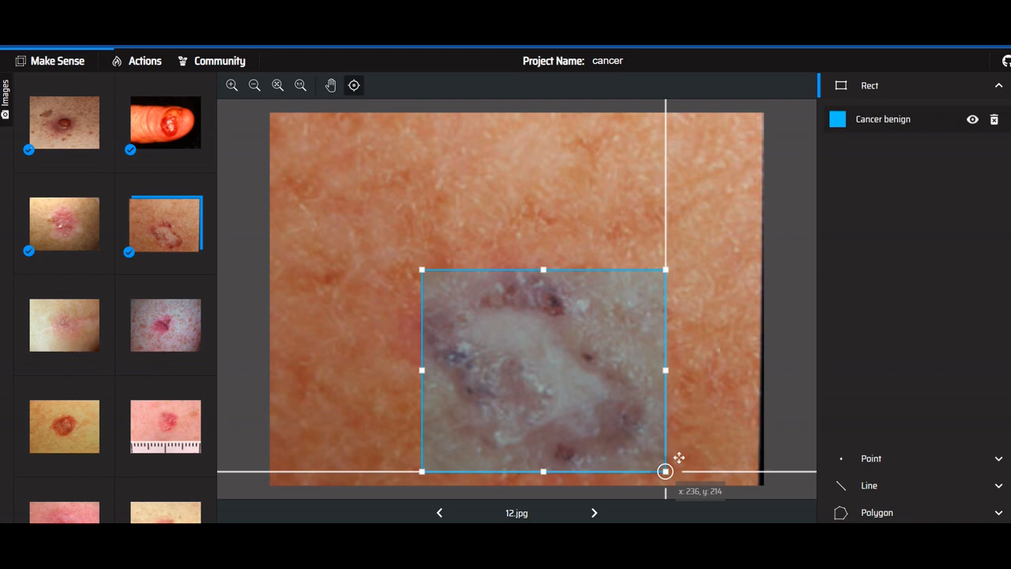
click(908, 125)
click(899, 163)
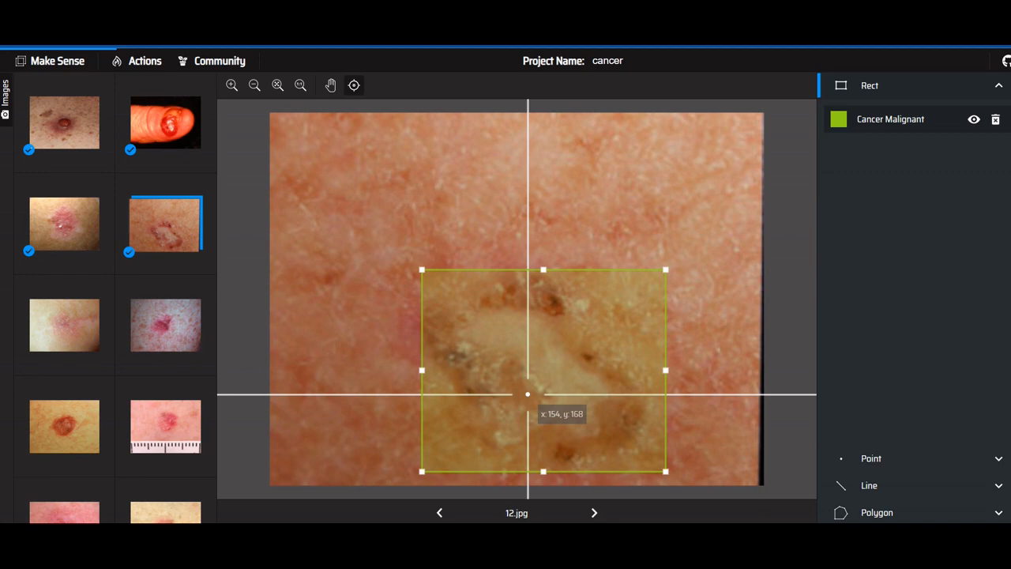
Mark the lesion in 13.jpg with six point annotations placed around its outline
click(64, 325)
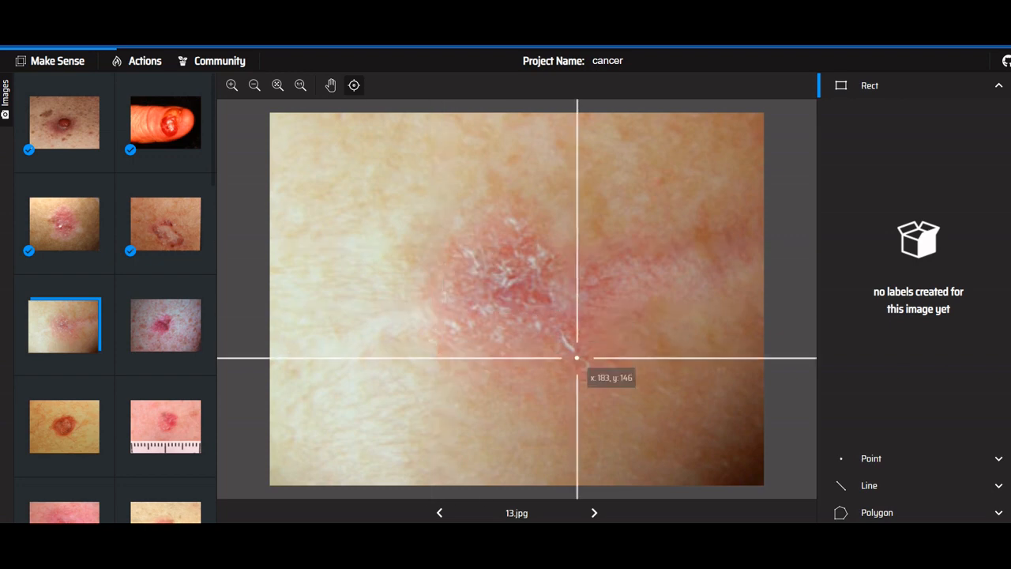
click(881, 464)
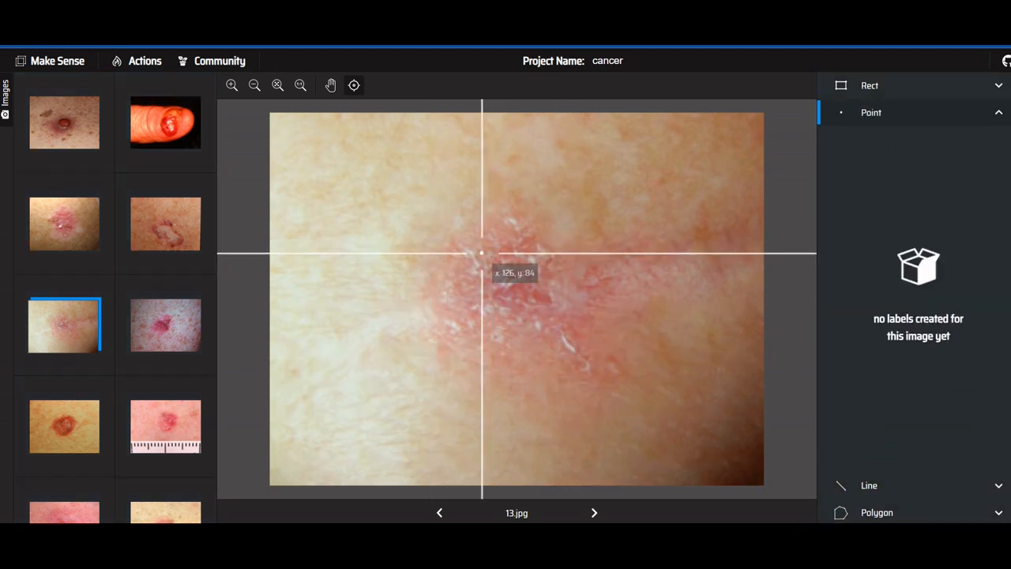
click(435, 266)
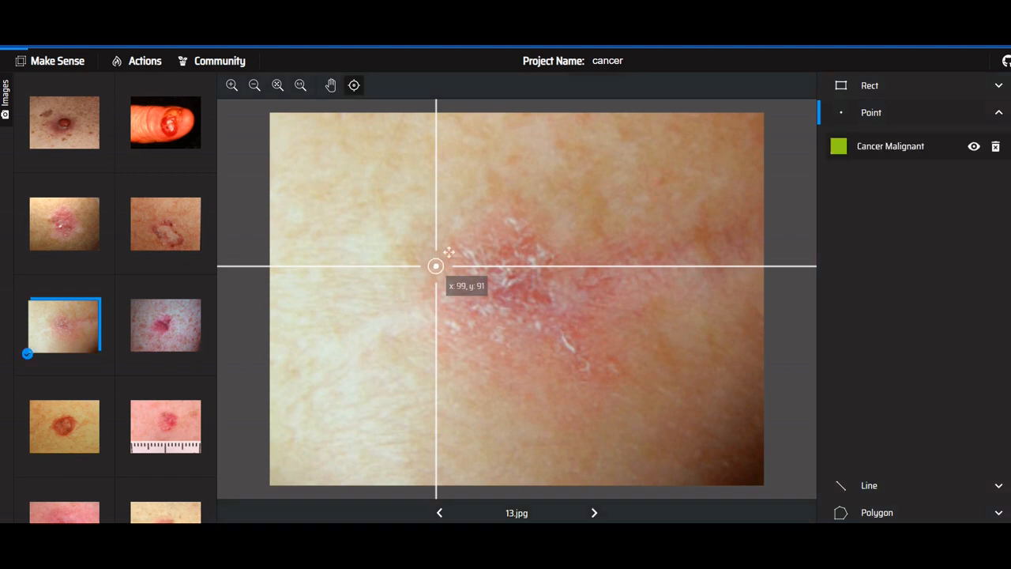
click(497, 214)
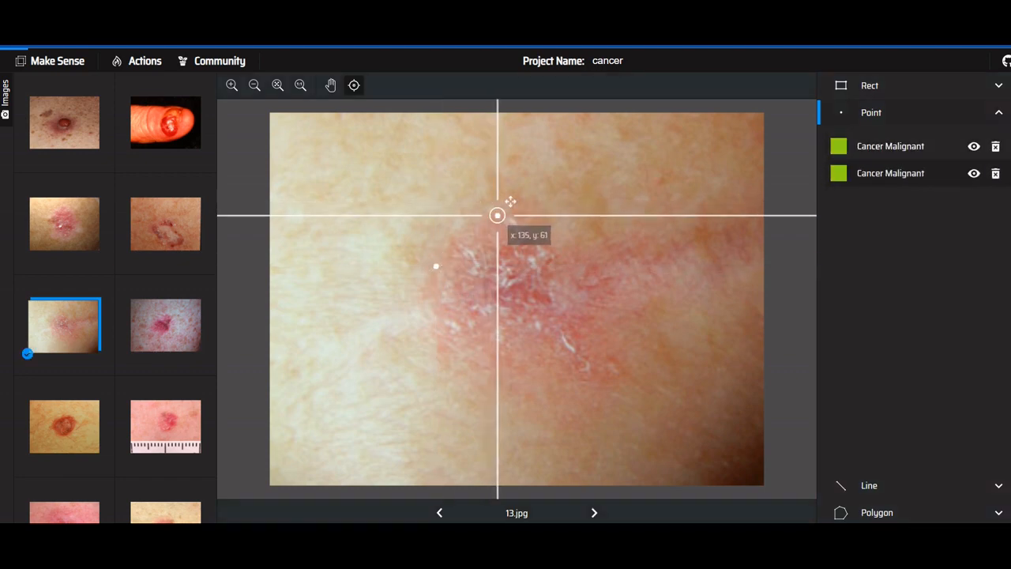
click(578, 271)
click(623, 339)
click(507, 334)
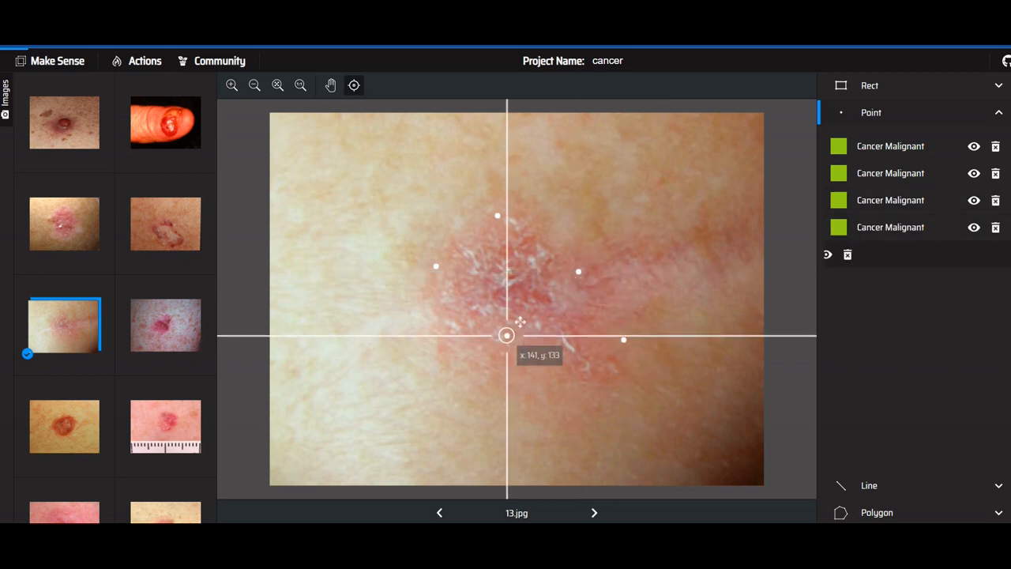
click(410, 333)
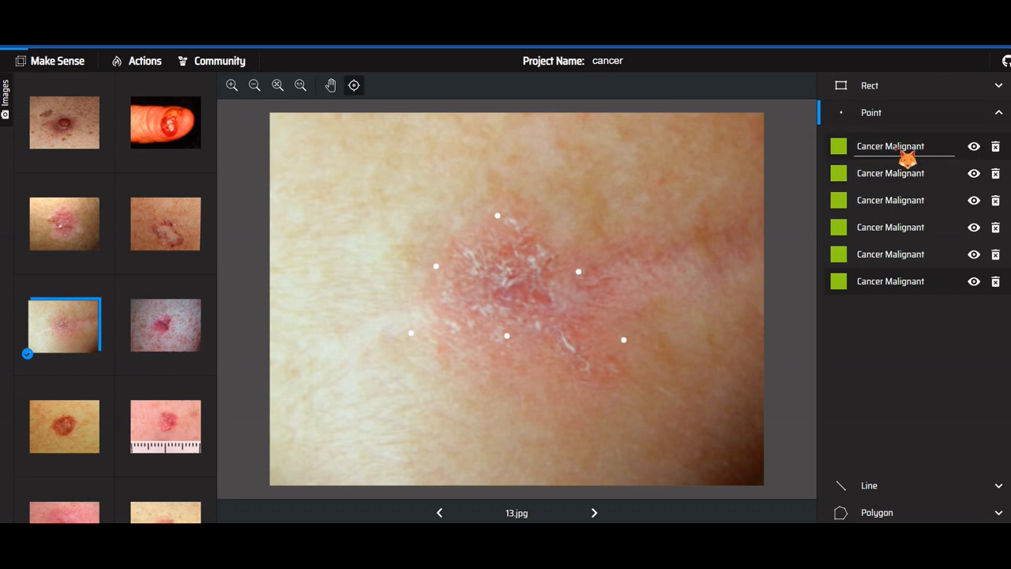
Draw a line annotation along the lesion's upper-left edge in 13.jpg, starting at about x 96, y 100
click(909, 493)
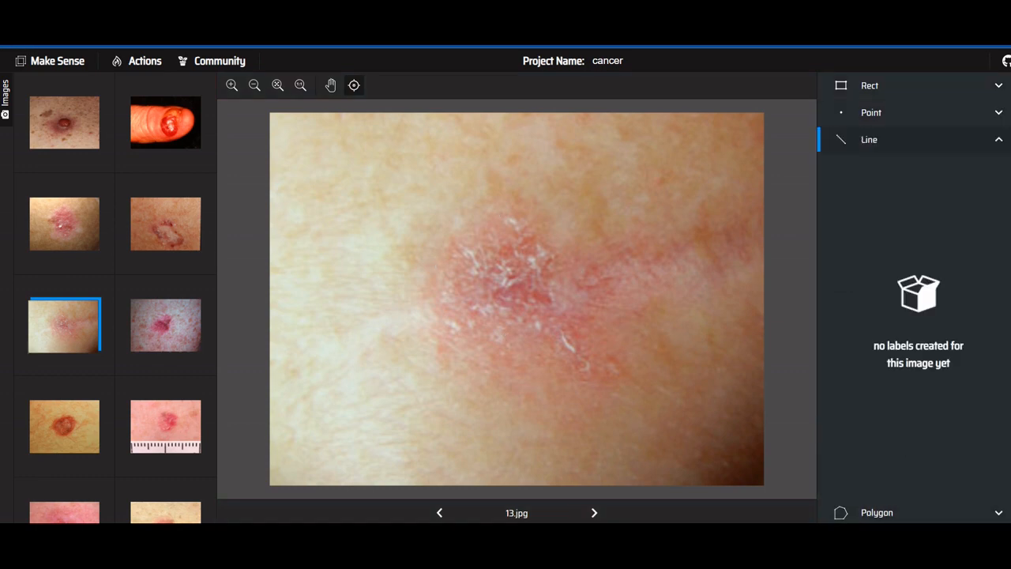
click(431, 280)
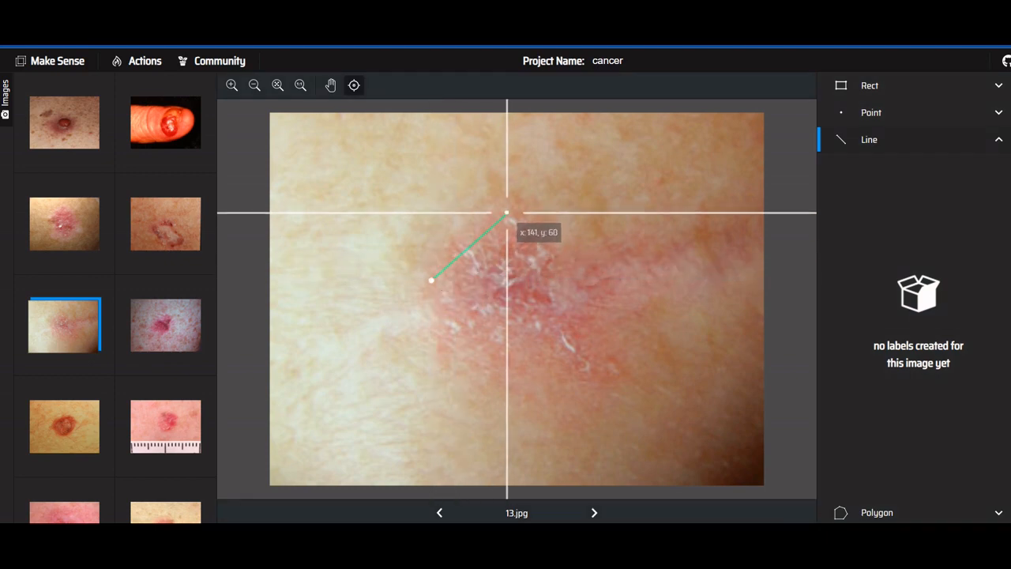
click(510, 206)
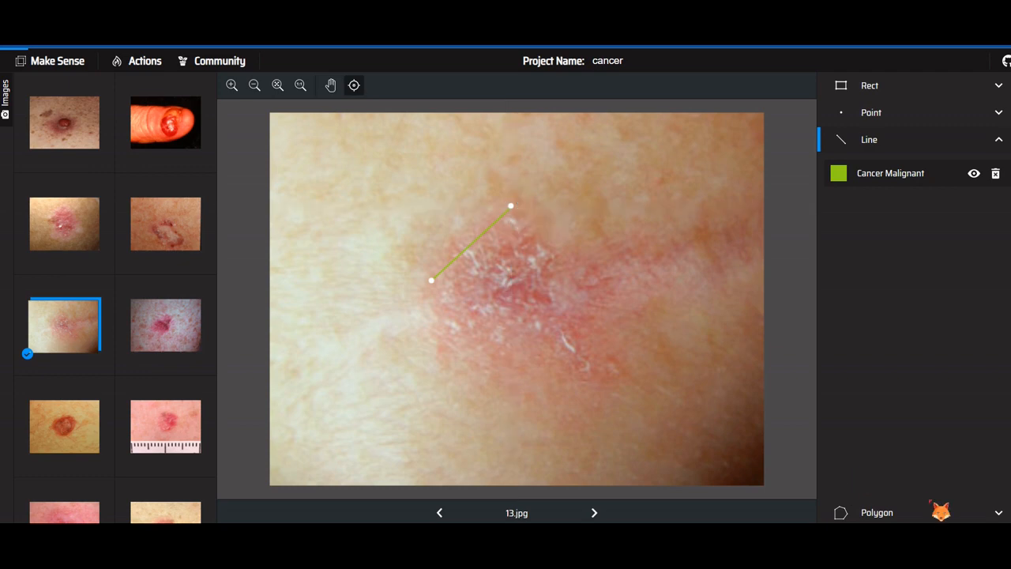
Draw a closed polygon annotation around the whole lesion in 13.jpg, including the pink arm extending from its upper side
click(907, 513)
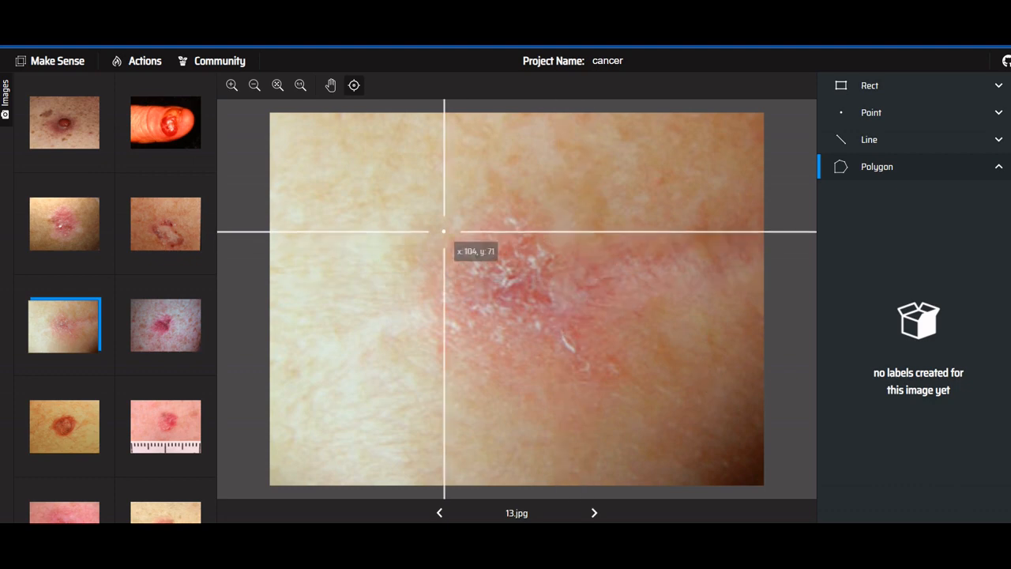
click(433, 274)
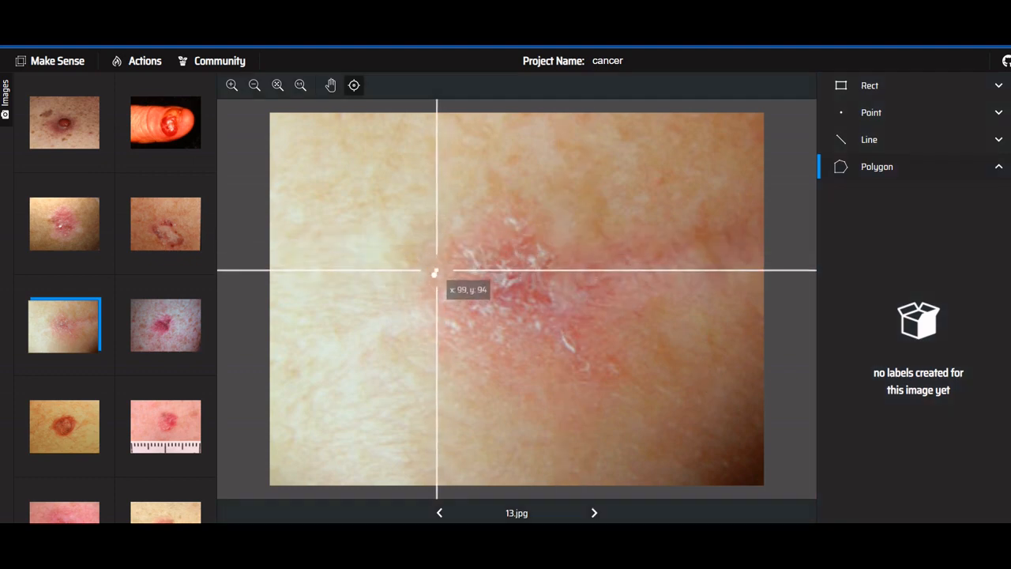
click(496, 212)
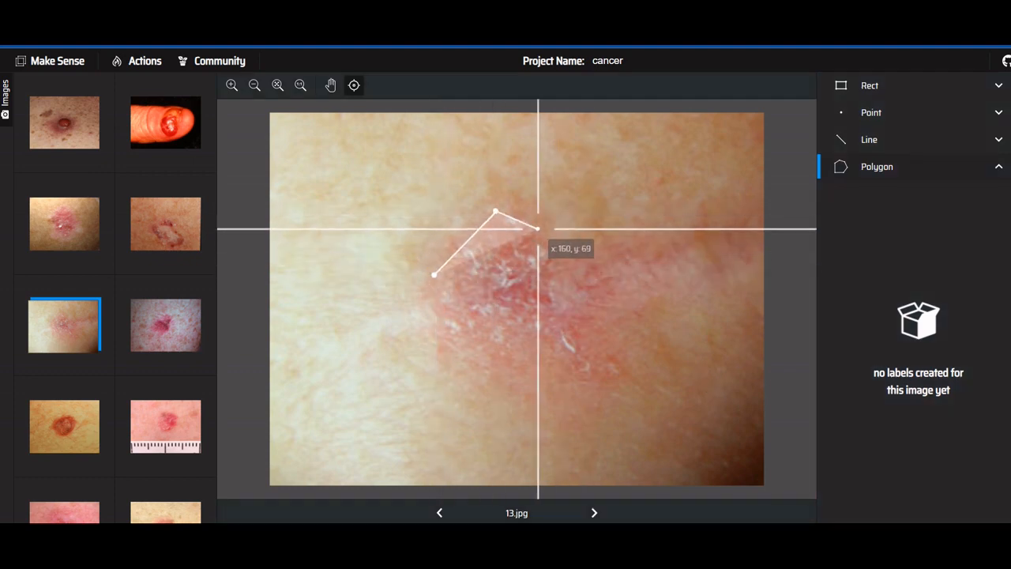
click(529, 215)
click(556, 251)
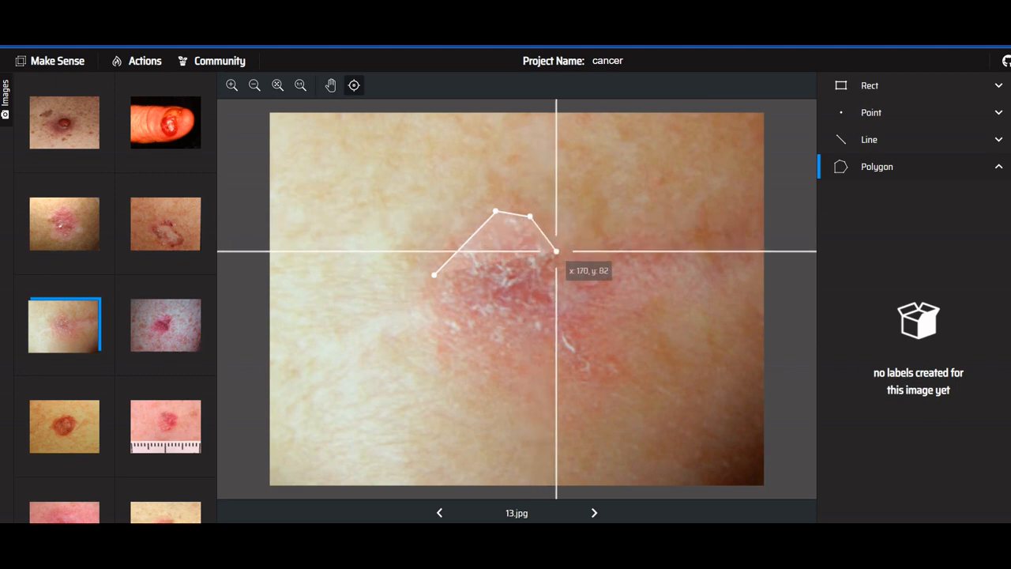
click(590, 263)
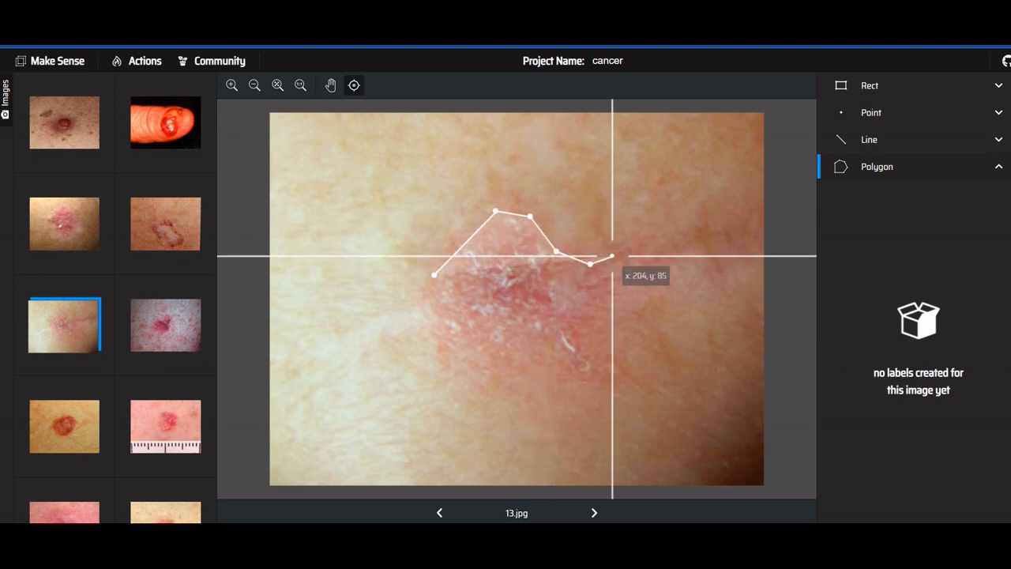
click(656, 247)
click(726, 232)
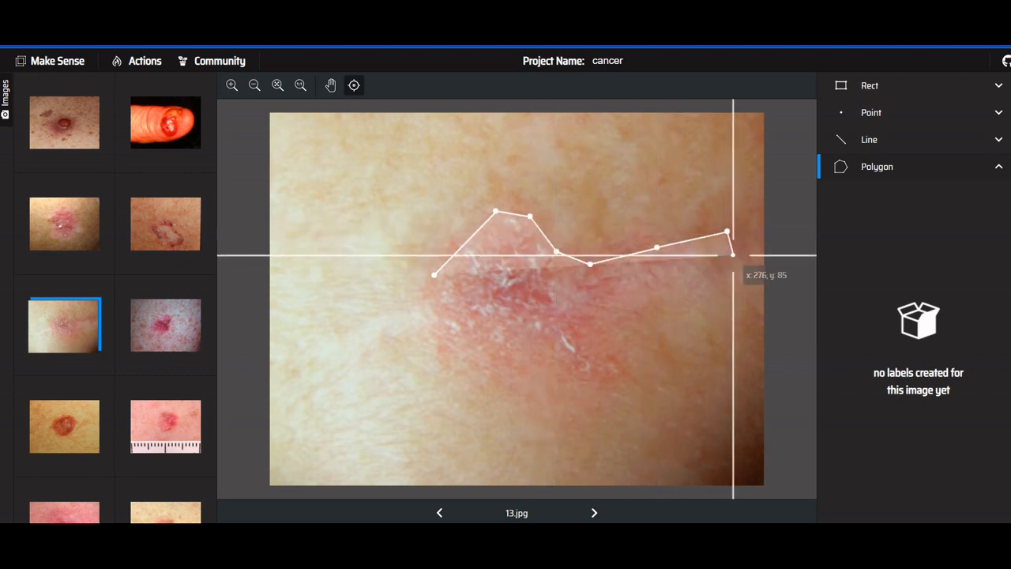
click(733, 256)
click(689, 285)
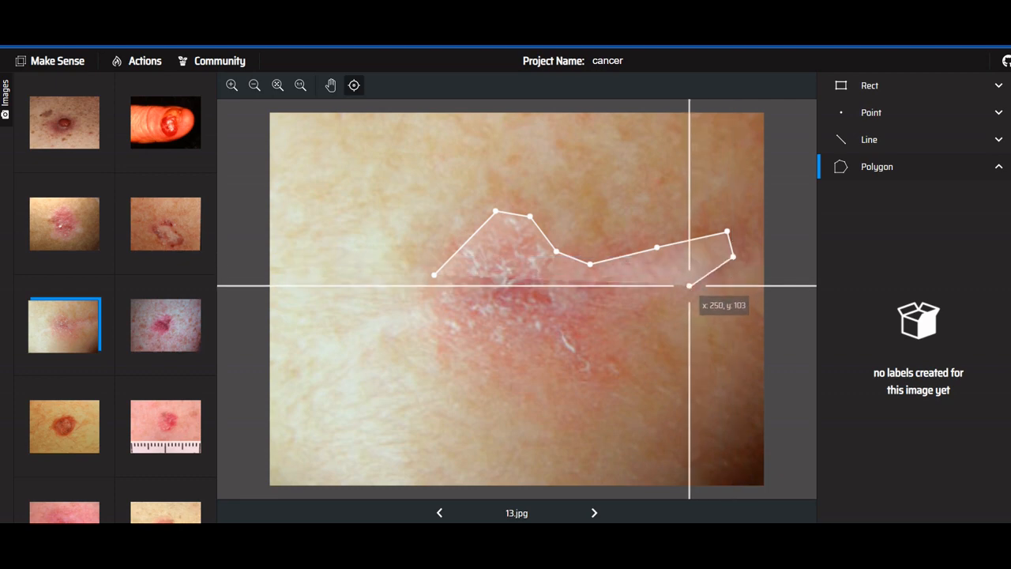
click(648, 303)
click(593, 333)
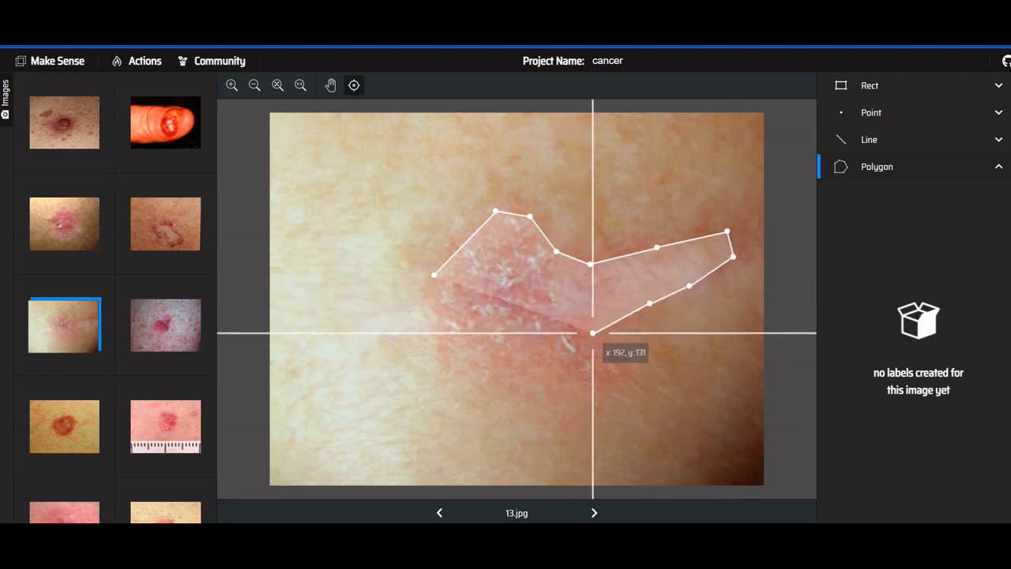
click(598, 349)
click(614, 369)
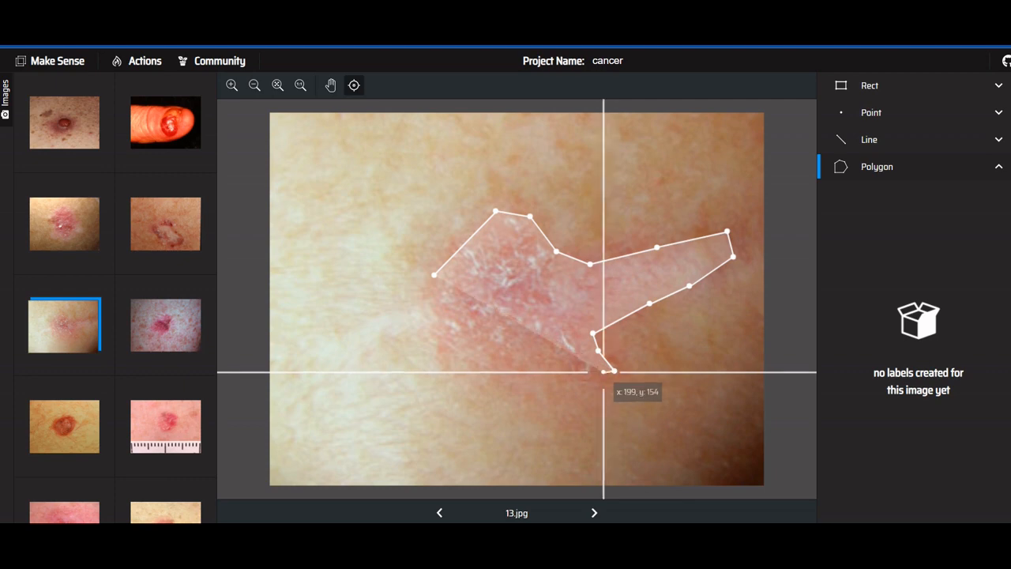
click(584, 371)
click(548, 354)
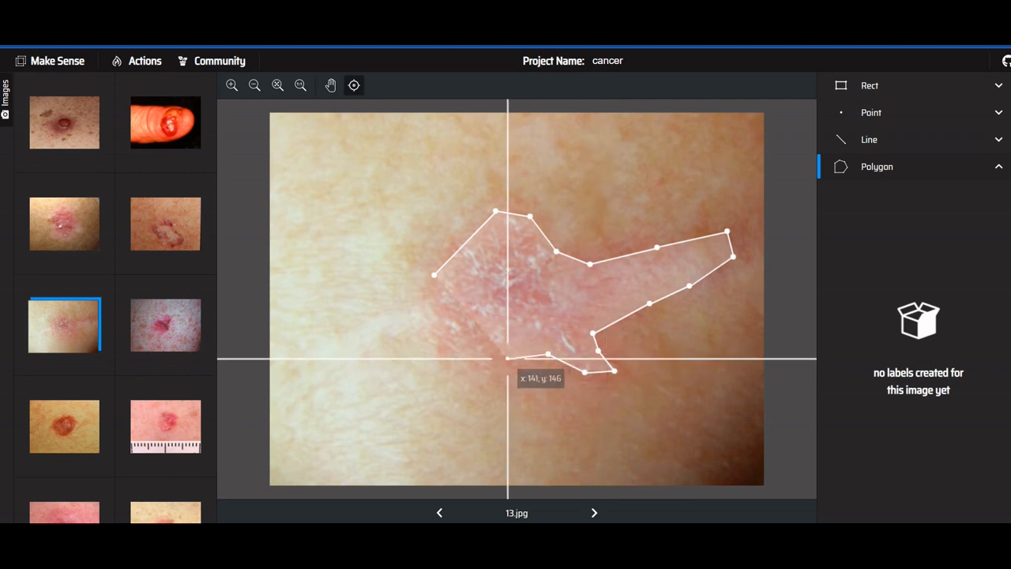
click(457, 345)
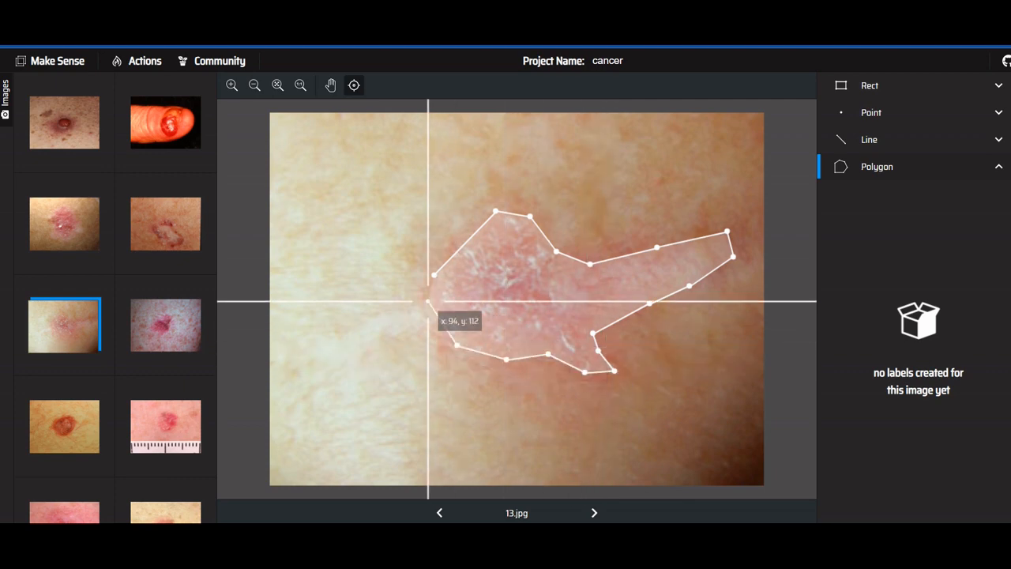
click(428, 301)
click(434, 275)
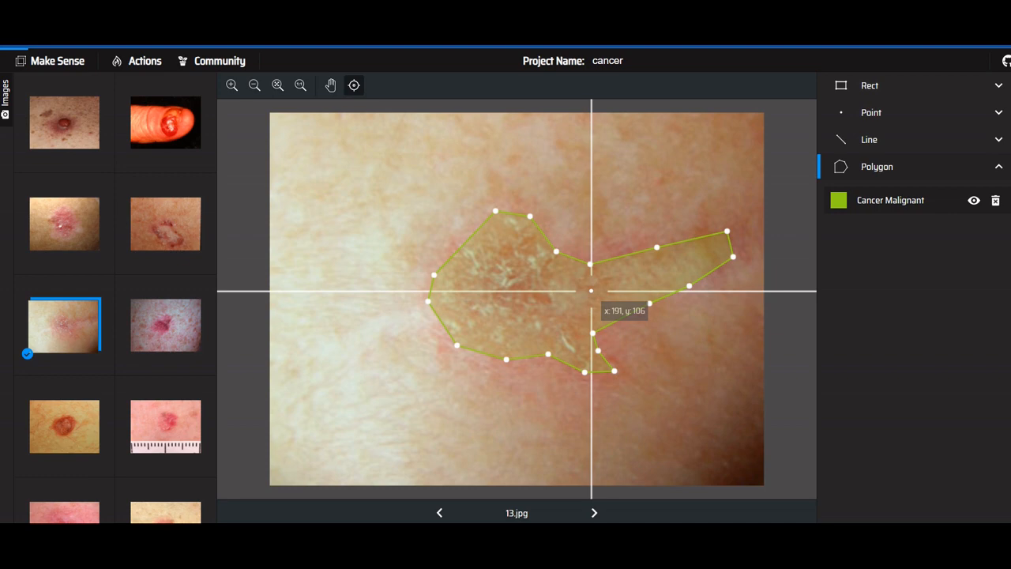
Open 14.jpg and review the project's label names, accepting them without edits
click(189, 346)
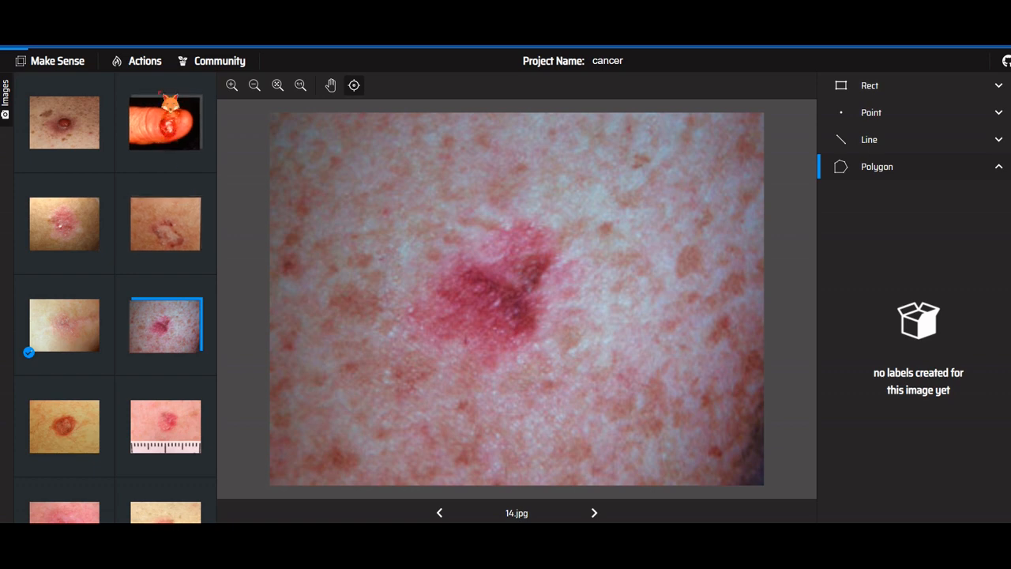
click(156, 65)
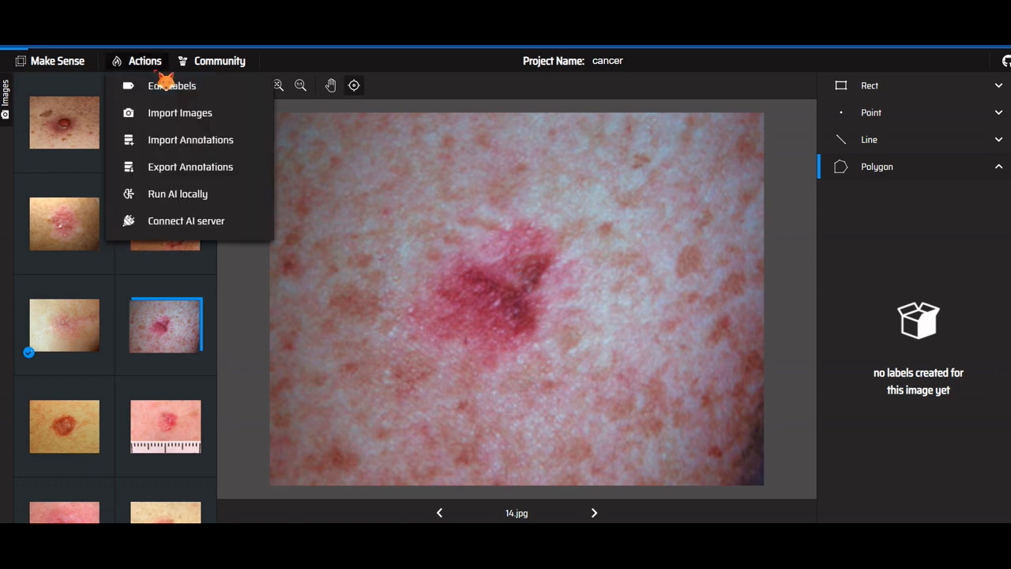
click(197, 90)
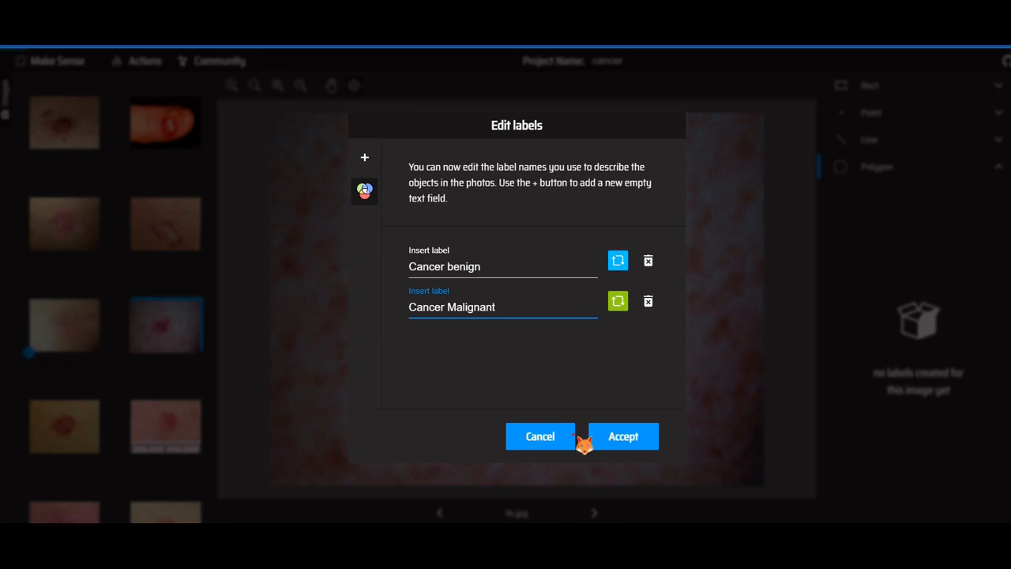
click(614, 438)
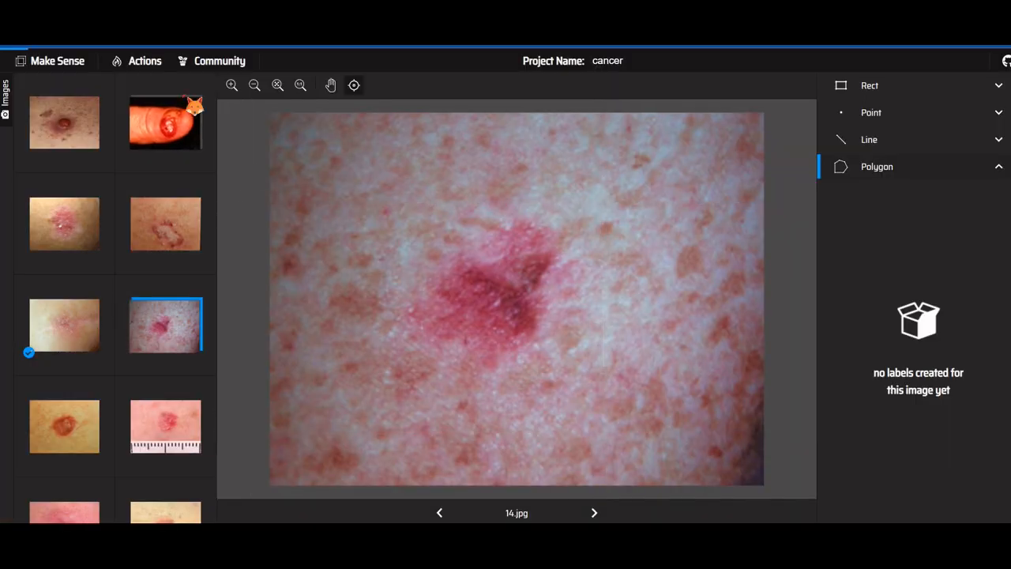
View the dialog for loading more images and leave it without adding any
click(149, 64)
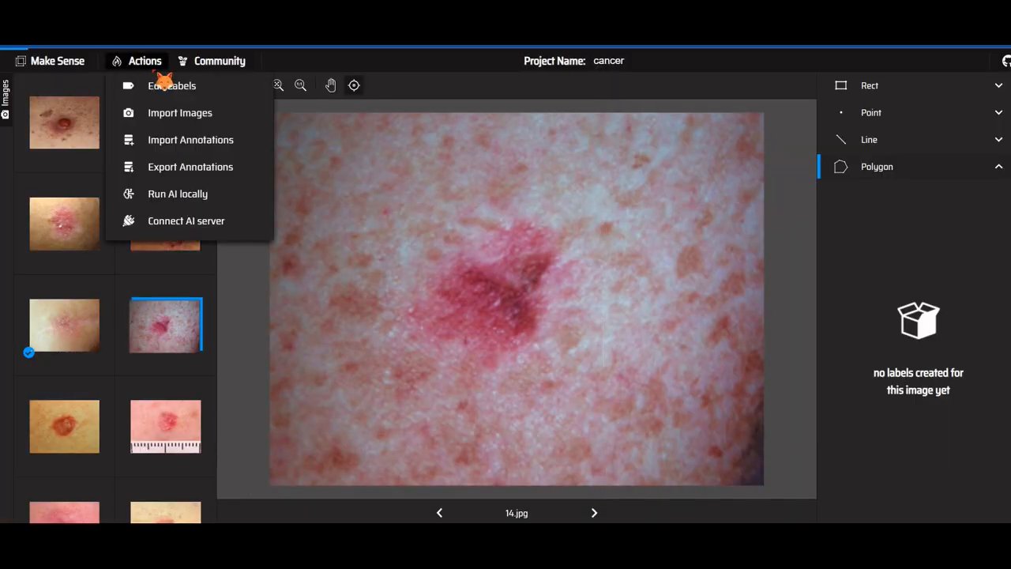
click(218, 122)
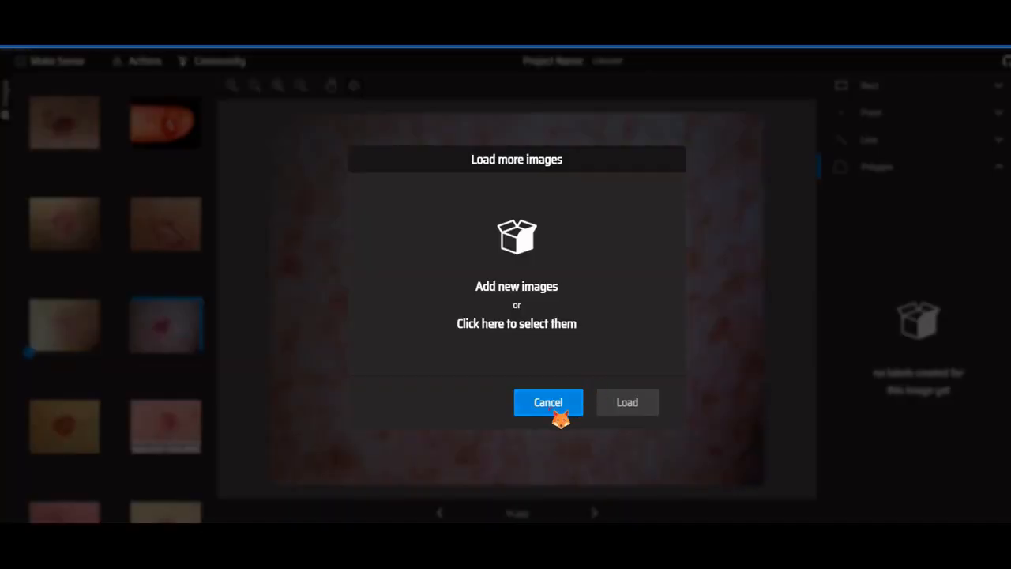
click(550, 403)
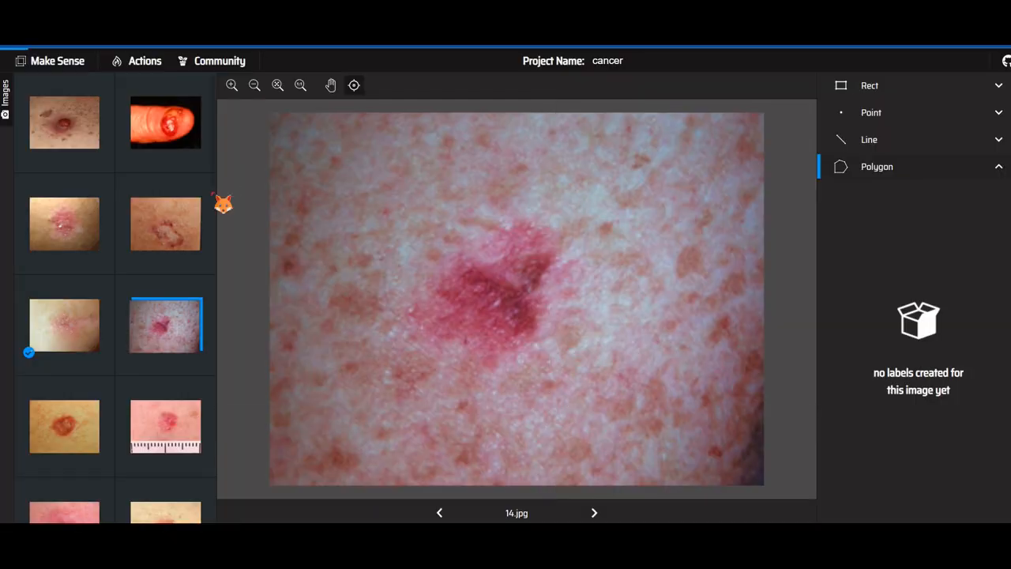
Export the polygon annotations as a single file in VGG JSON format
click(156, 63)
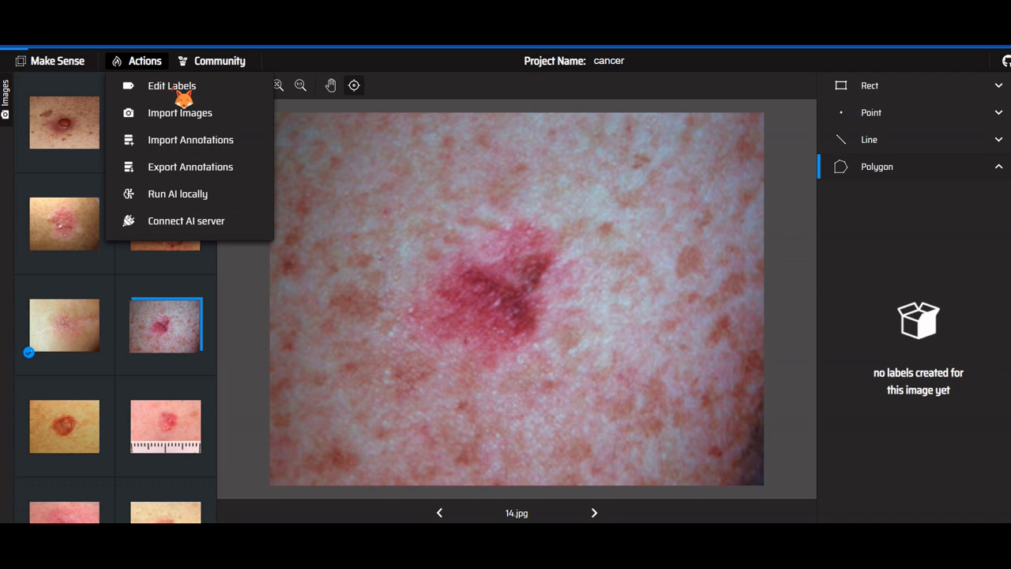
click(234, 175)
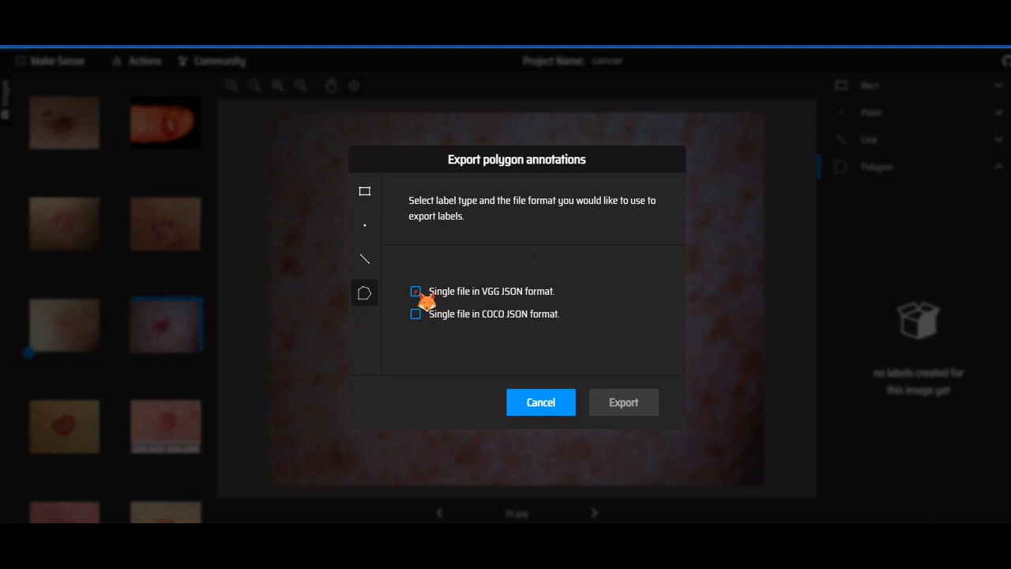
click(419, 292)
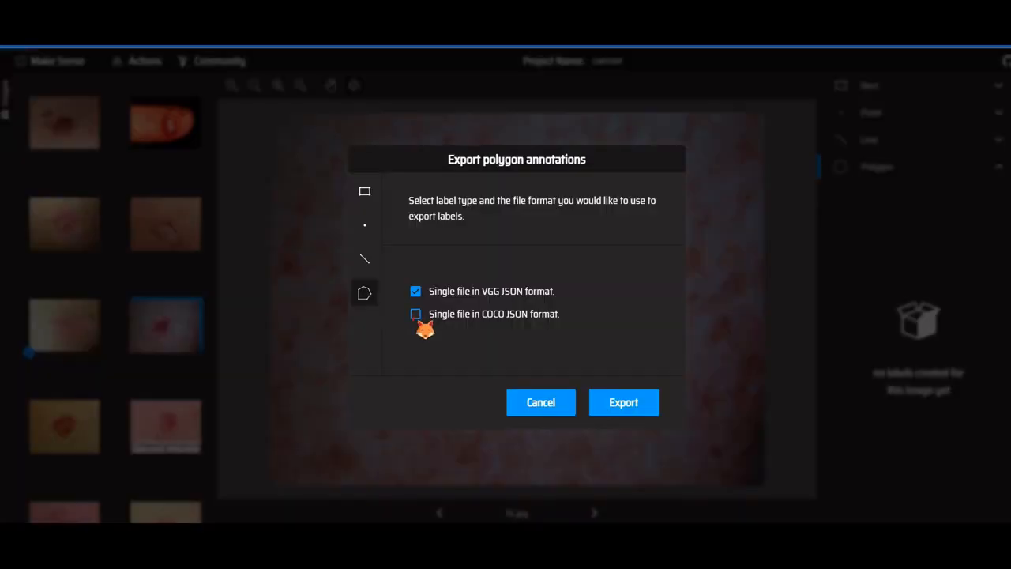
click(415, 314)
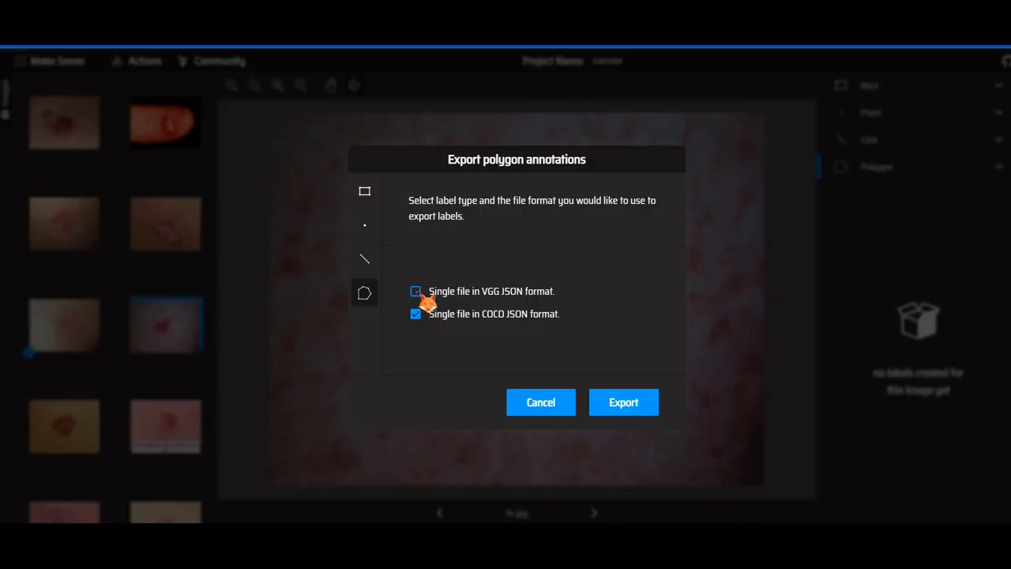
click(414, 290)
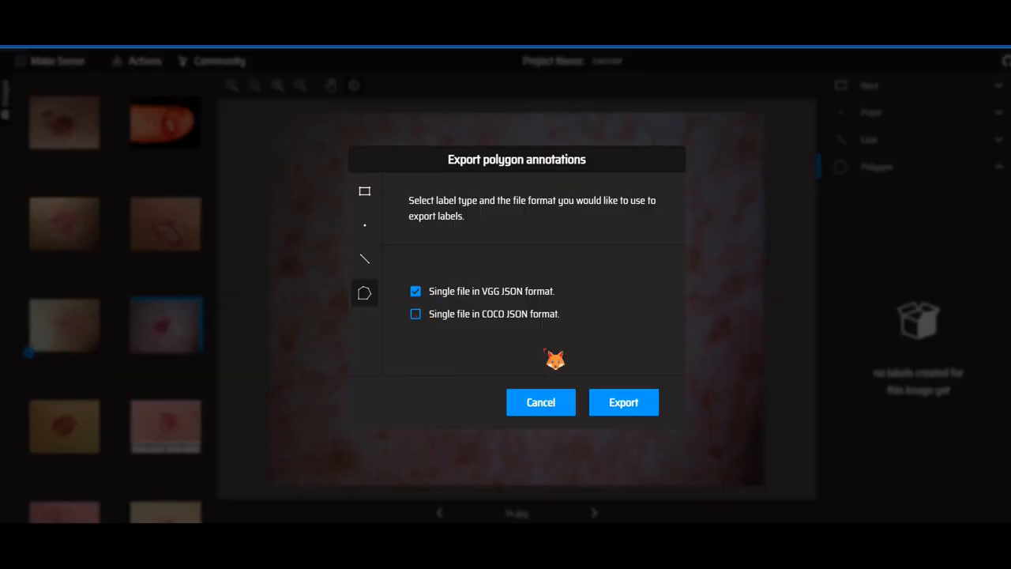
click(629, 405)
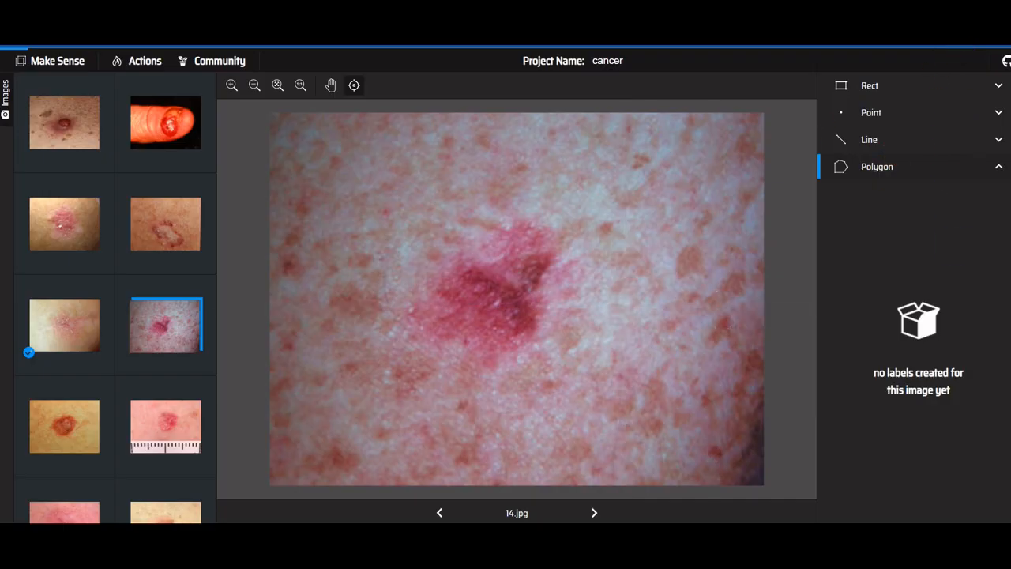
click(139, 63)
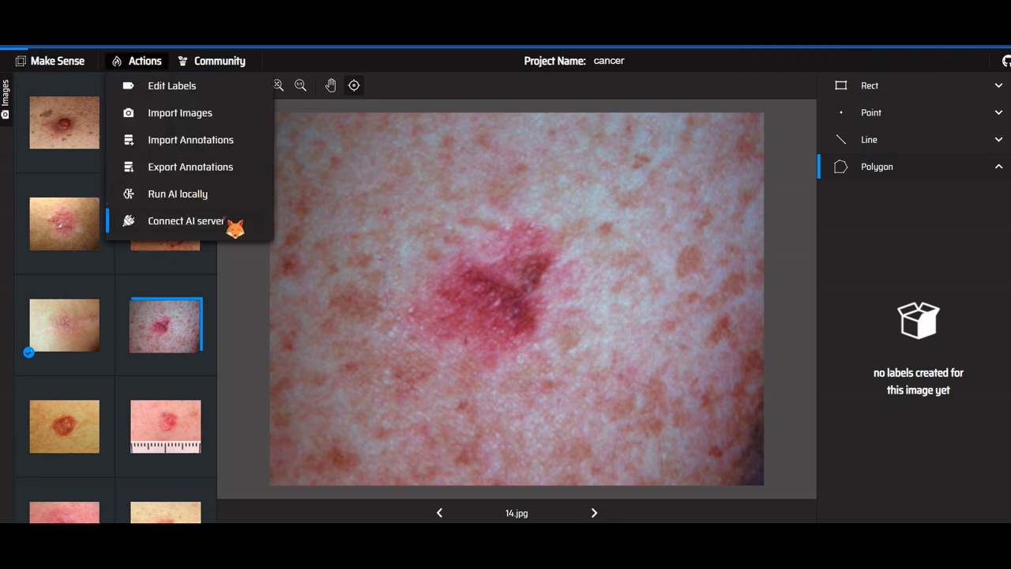
click(823, 92)
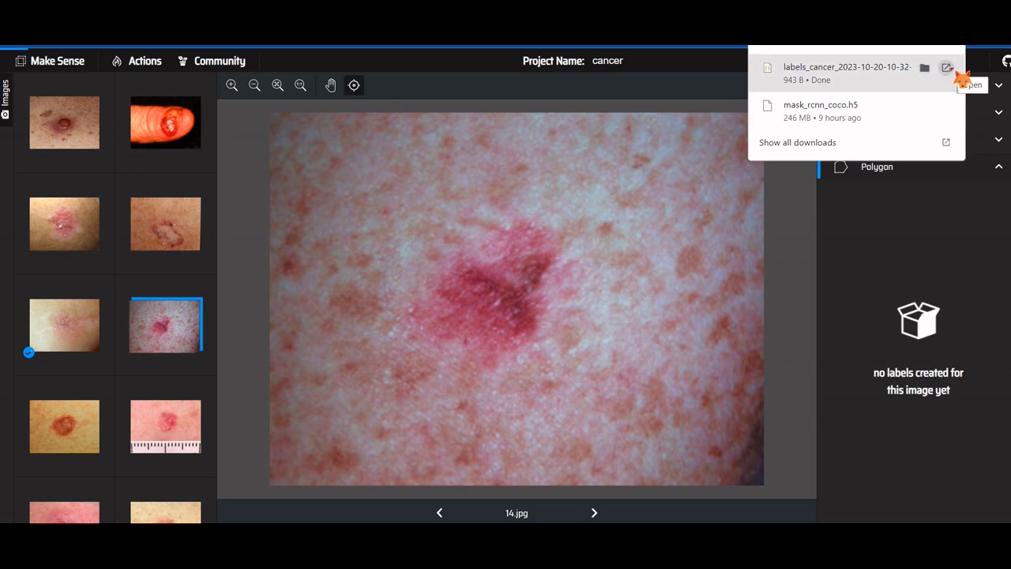
click(947, 69)
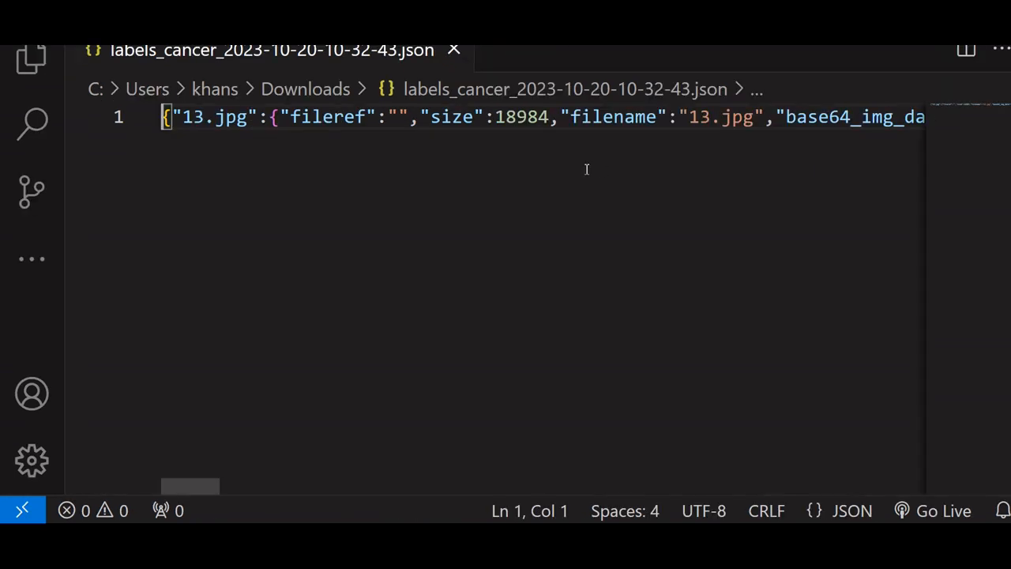
Read through the 13.jpg entry in the exported JSON, from its file details to the region's shape attributes
click(335, 120)
key(Right)
key(Right)
key(Right)
key(Right)
key(Right)
key(Right)
key(Right)
key(Right)
key(Right)
key(Right)
key(Right)
key(Right)
key(Right)
key(Right)
key(Right)
key(Right)
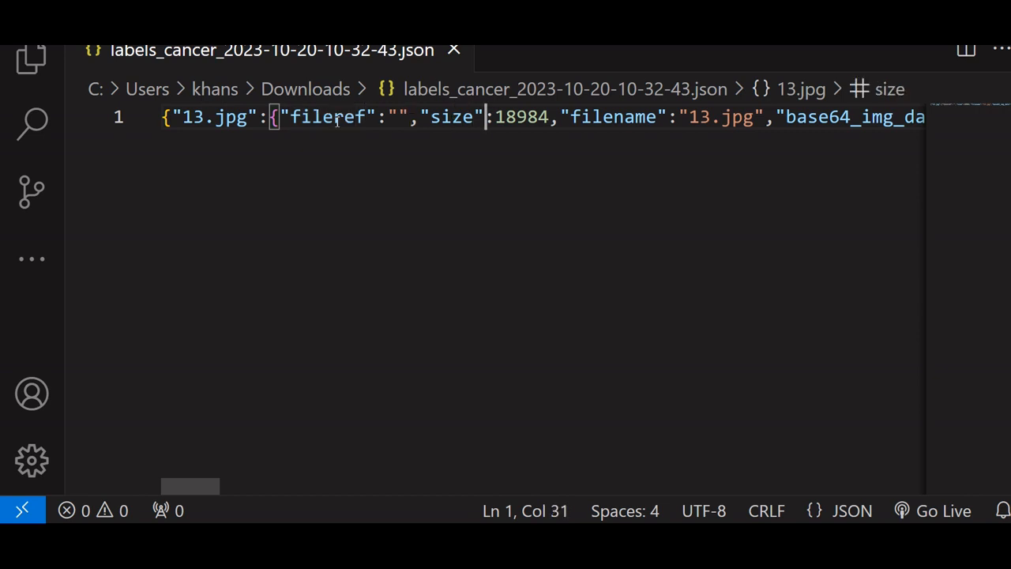
key(Right)
key(Right)
key(Right)
key(Right)
key(Right)
key(Right)
key(Right)
key(Right)
key(Right)
key(Right)
key(Right)
key(Right)
key(Right)
key(Right)
key(Right)
key(Right)
key(Right)
key(Right)
key(Right)
key(Right)
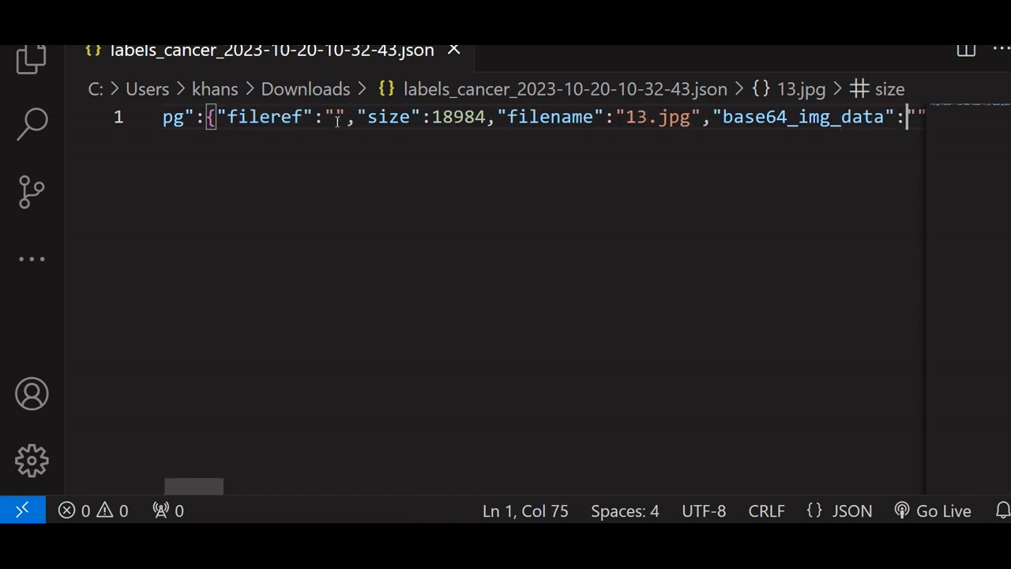
key(Right)
key(Right)
key(Right)
key(Right)
key(Right)
key(Right)
key(Right)
key(Right)
key(Right)
key(Right)
key(Right)
key(Right)
key(Right)
key(Right)
key(Right)
key(Right)
key(Right)
key(Right)
key(Right)
key(Right)
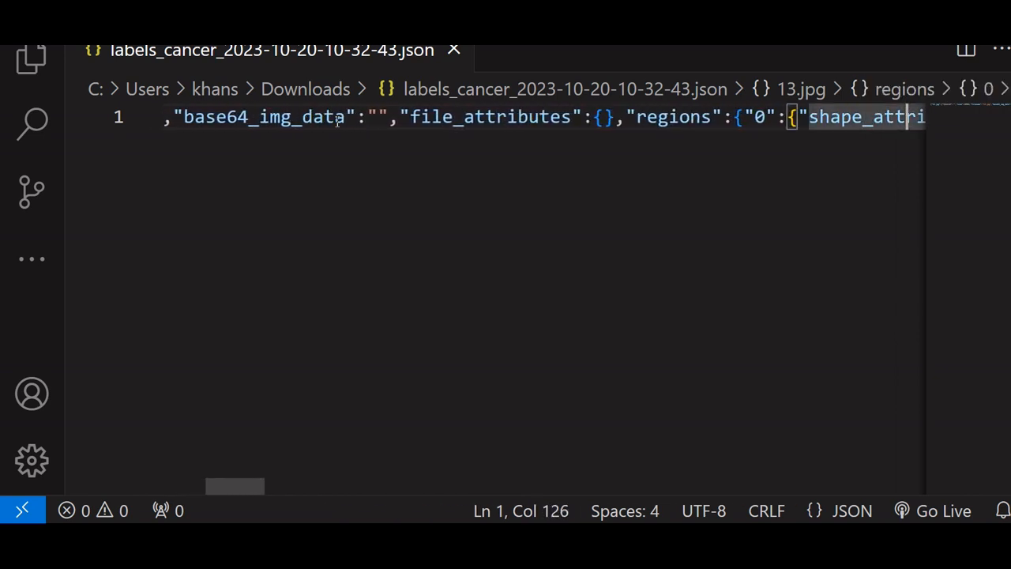
key(Right)
key(Right)
key(Right)
key(Right)
key(Right)
key(Right)
key(Right)
key(Right)
key(Right)
key(Right)
key(Right)
key(Right)
key(Right)
key(Right)
key(Right)
key(Right)
key(Right)
key(Right)
key(Right)
key(Right)
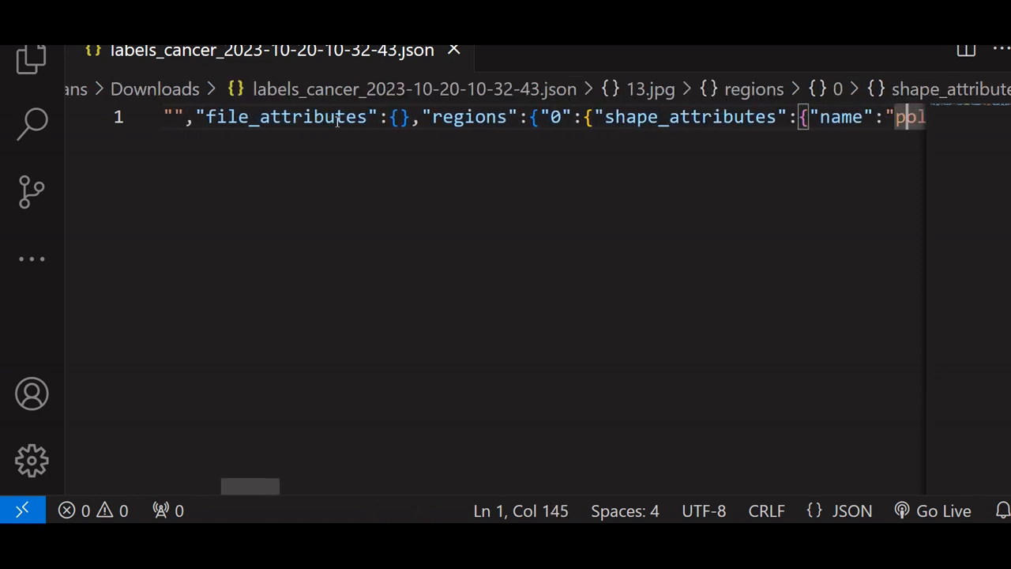
key(Right)
key(Right)
key(Right)
key(Right)
key(Right)
key(Right)
key(Right)
key(Right)
key(Right)
key(Right)
key(Right)
key(Right)
key(Right)
key(Right)
key(Right)
key(Right)
key(Right)
key(Right)
key(Right)
key(Right)
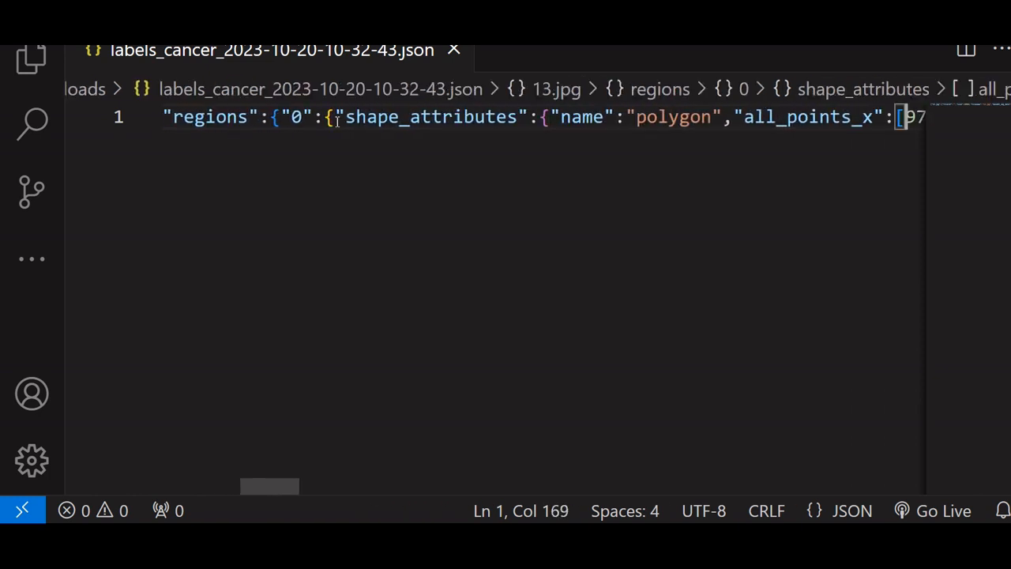
Examine the polygon's x coordinates in the all_points_x list of the exported JSON
key(Right)
key(Right)
key(Right)
key(Right)
key(Right)
key(Right)
key(Right)
key(Right)
key(Right)
key(Right)
key(Right)
key(Right)
key(Right)
key(Right)
key(Right)
key(Right)
key(Right)
key(Right)
key(Right)
key(Right)
key(Right)
key(Right)
key(Right)
key(Right)
key(Right)
key(Right)
key(Right)
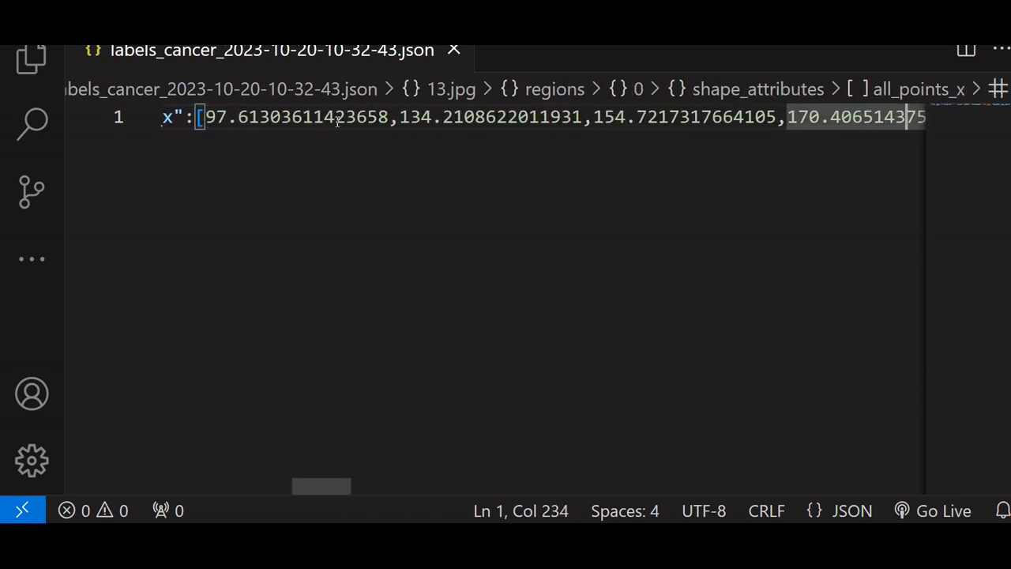
key(Right)
key(Right)
key(Right)
key(Right)
key(Right)
key(Right)
key(Right)
key(Right)
key(Right)
key(Right)
key(Right)
key(Right)
key(Right)
key(Right)
key(Right)
key(Right)
key(Right)
key(Right)
key(Right)
key(Right)
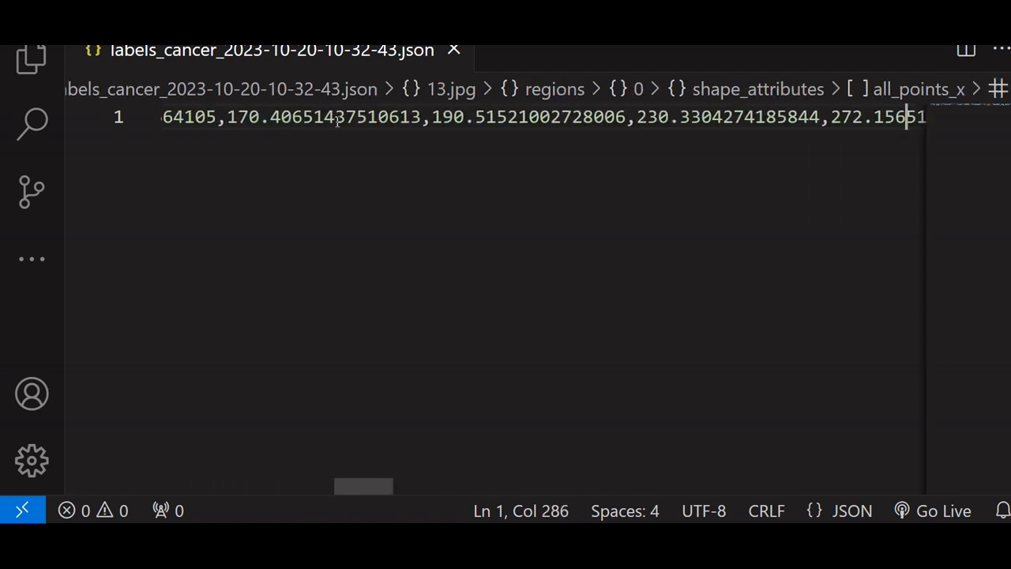
key(Right)
key(Right)
key(Right)
key(Right)
key(Right)
key(Right)
key(Right)
key(Right)
key(Right)
key(Right)
key(Right)
key(Right)
key(Right)
key(Right)
key(Right)
key(Right)
key(Right)
key(Right)
key(Right)
key(Right)
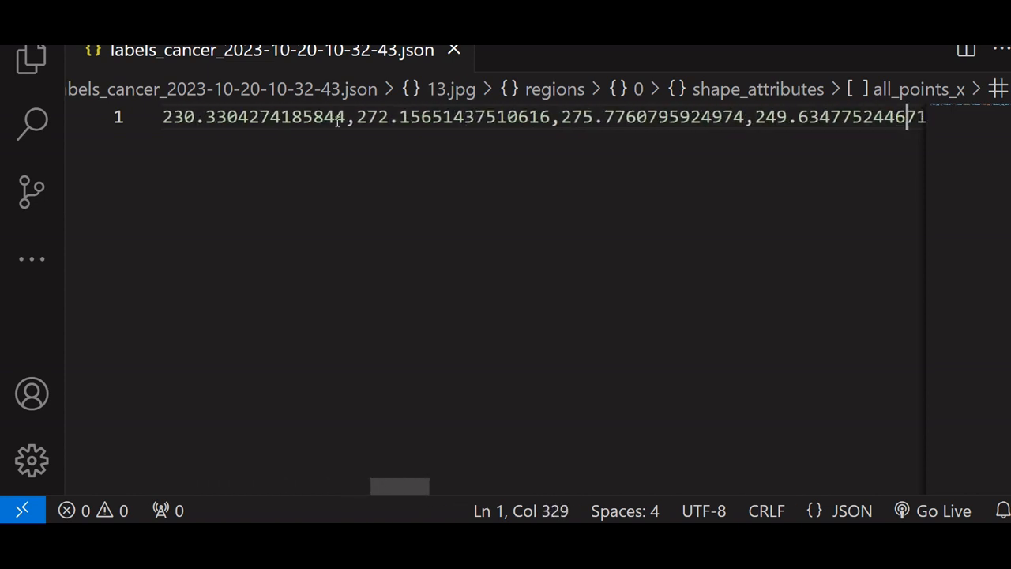
key(Right)
key(Right)
key(Right)
key(Right)
key(Right)
key(Right)
key(Right)
key(Right)
key(Right)
key(Right)
key(Right)
key(Right)
key(Right)
key(Right)
key(Right)
key(Right)
key(Right)
key(Right)
key(Right)
key(Right)
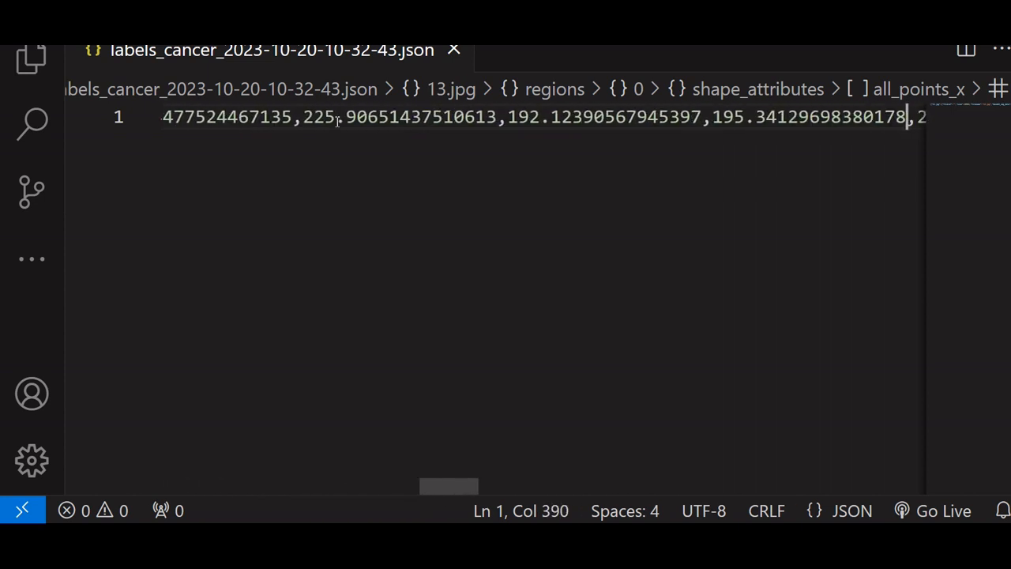
key(Right)
key(Right)
key(Right)
key(Right)
key(Right)
key(Right)
key(Right)
key(Right)
key(Right)
key(Right)
key(Right)
key(Right)
key(Right)
key(Right)
key(Right)
key(Right)
key(Right)
key(Right)
key(Right)
key(Right)
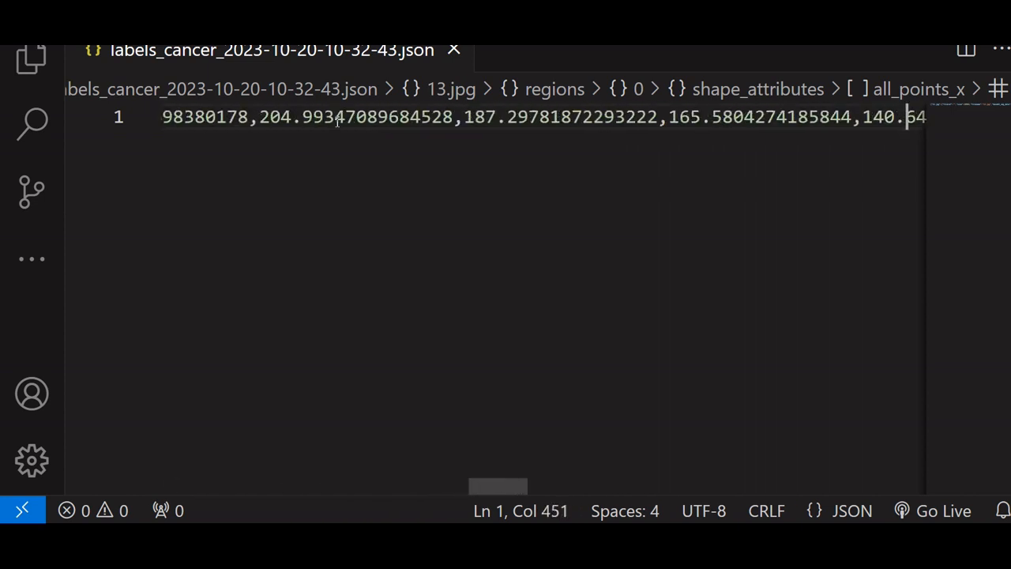
key(Right)
key(Right)
key(Right)
key(Right)
key(Right)
key(Right)
key(Right)
key(Right)
key(Right)
key(Right)
key(Right)
key(Right)
key(Right)
key(Right)
key(Right)
key(Right)
key(Right)
key(Right)
key(Right)
key(Right)
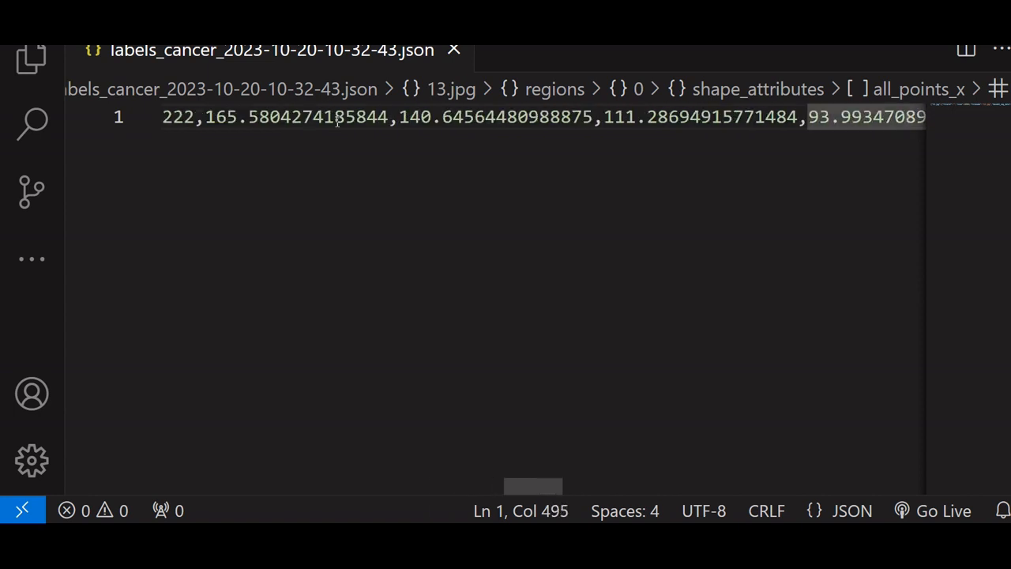